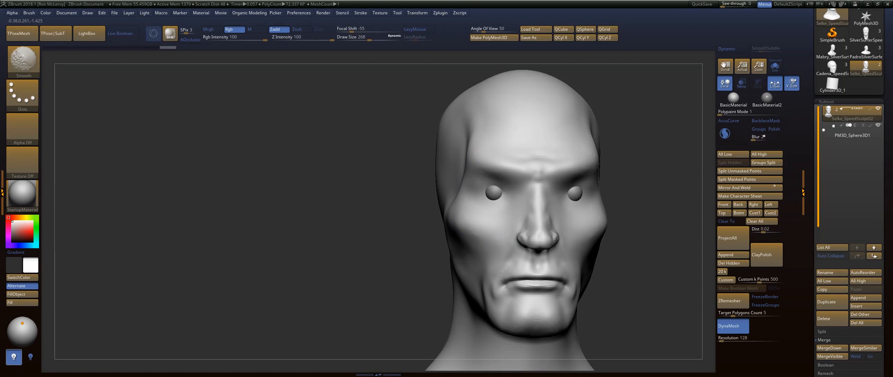
Smooth the temple, and build up the eye sockets and brow with the FormSoft brush at draw size 149.
shift+drag(482, 163, 482, 164)
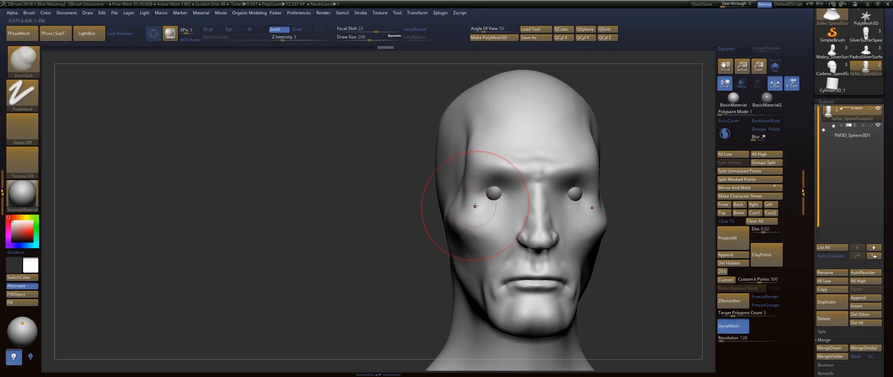
mouse_move(506, 205)
mouse_down()
mouse_move(495, 194)
mouse_move(507, 188)
mouse_move(499, 194)
mouse_up()
drag(369, 231, 443, 229)
key(s)
drag(505, 173, 494, 169)
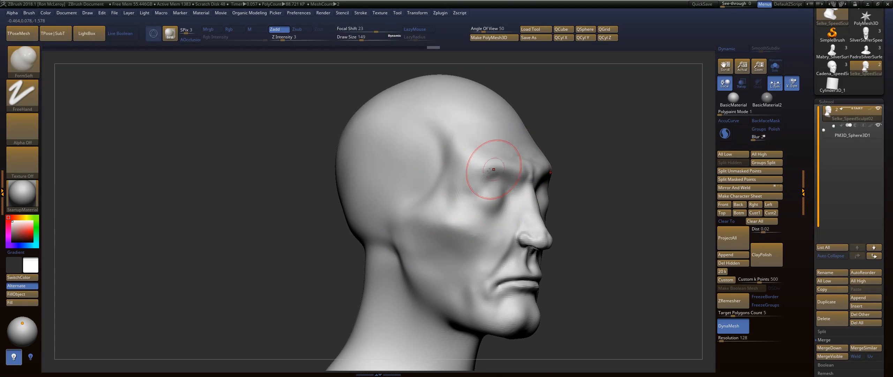
Smooth the temple beside the eye and add volume around the eye socket with the FormSoft brush.
key(shift)
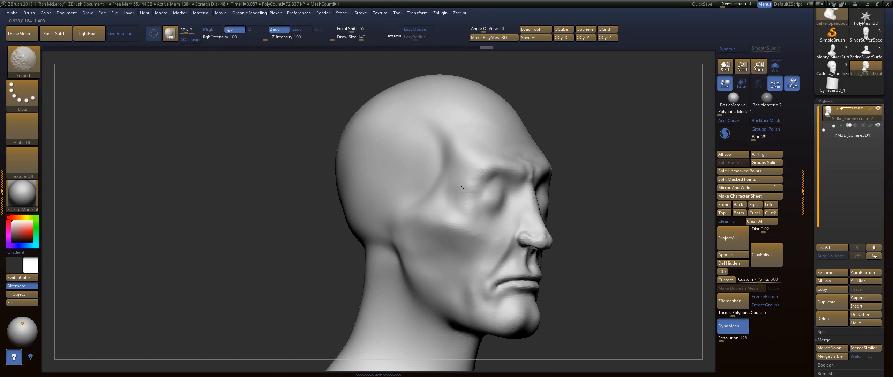
mouse_move(463, 186)
shift+mouse_down()
mouse_move(466, 196)
mouse_move(450, 150)
shift+mouse_up()
drag(608, 149, 586, 150)
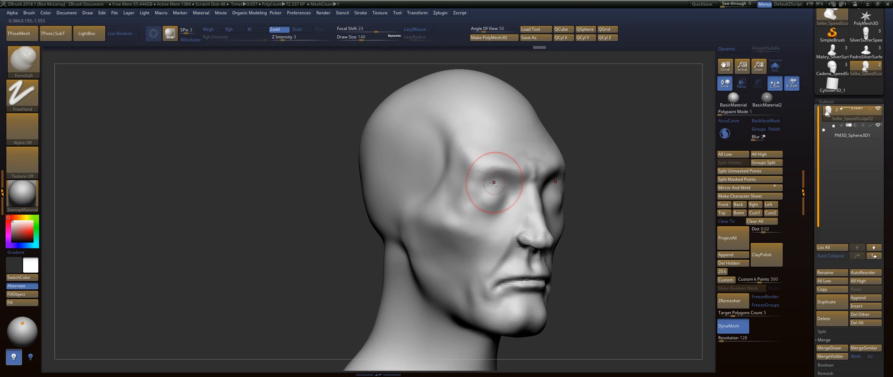
mouse_move(494, 183)
mouse_down()
mouse_move(491, 206)
mouse_move(499, 201)
mouse_up()
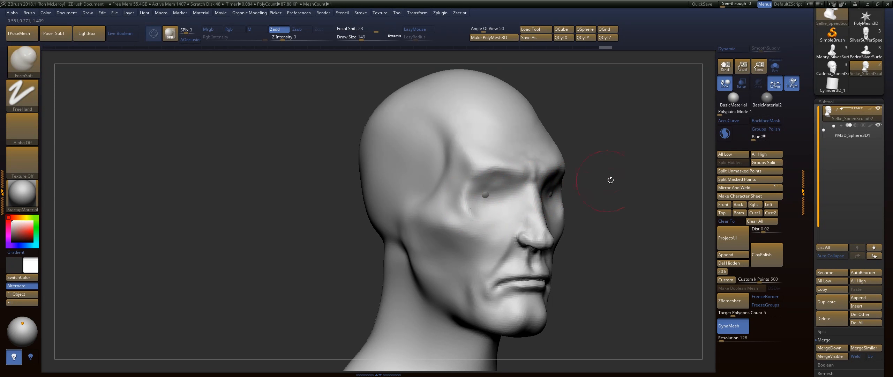
drag(610, 180, 669, 162)
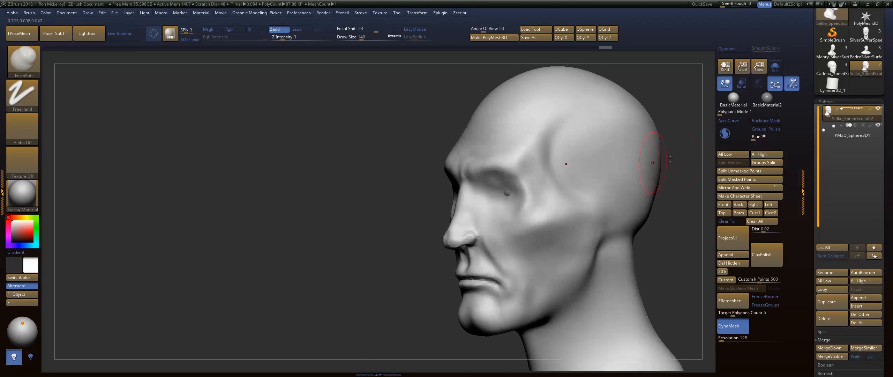
Make the eyeball sphere subtool active with transparency on, and enlarge and reposition the eyeball in its socket.
click(848, 137)
click(741, 84)
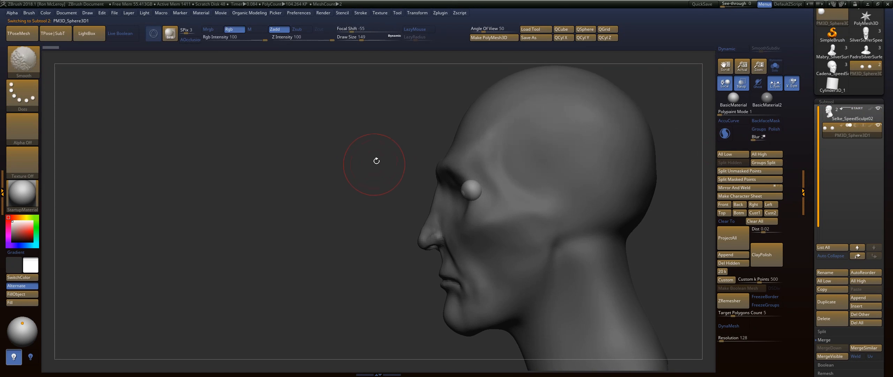
key(w)
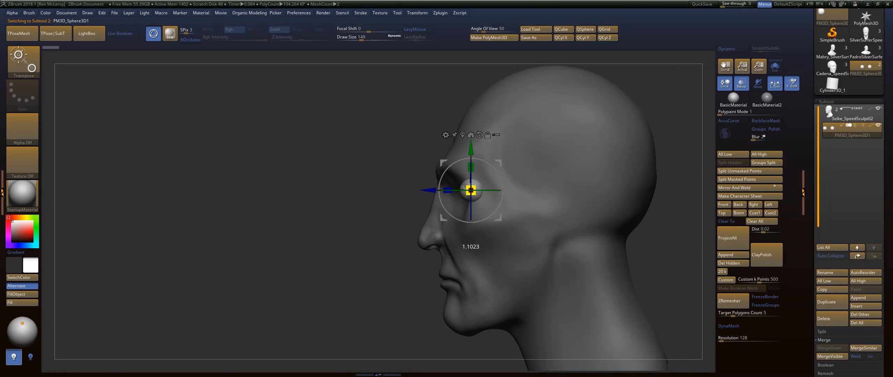
drag(500, 162, 494, 167)
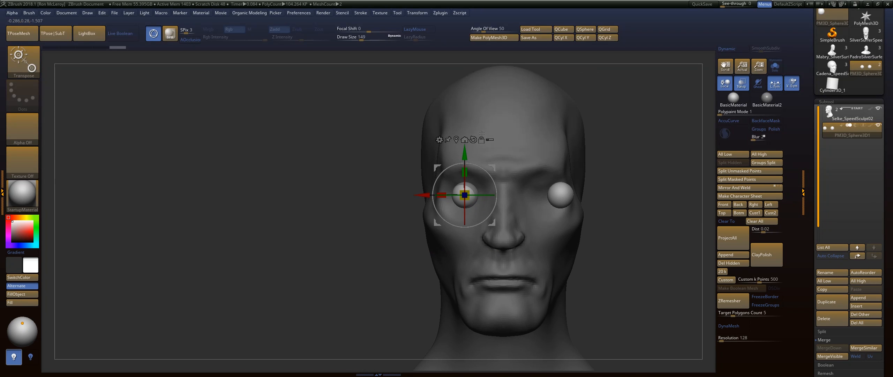
Turn off local symmetry and use Mirror And Weld to copy the adjusted eyeball to the opposite side.
key(h)
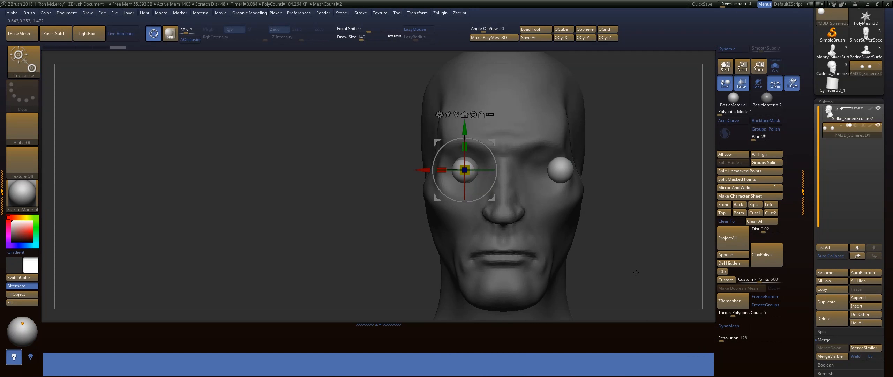
key(h)
key(g)
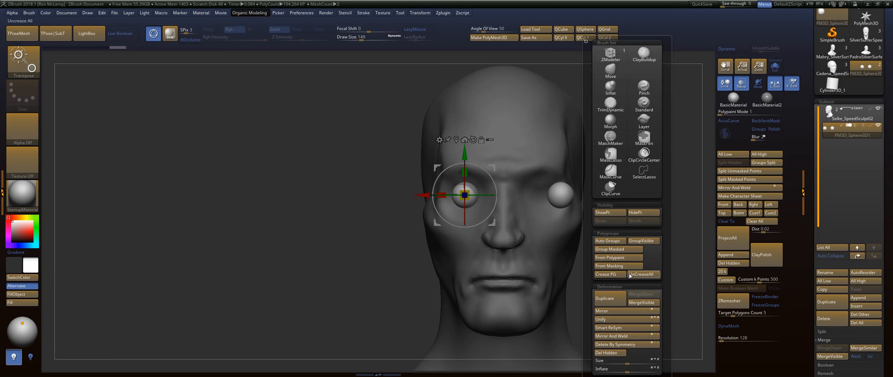
click(622, 338)
click(775, 84)
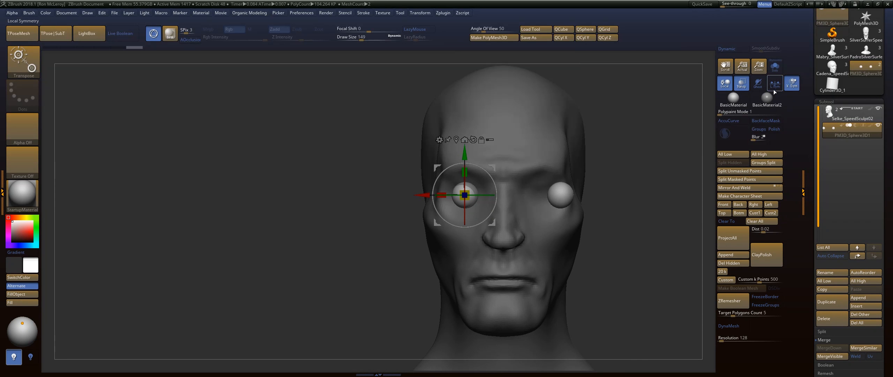
key(g)
click(633, 337)
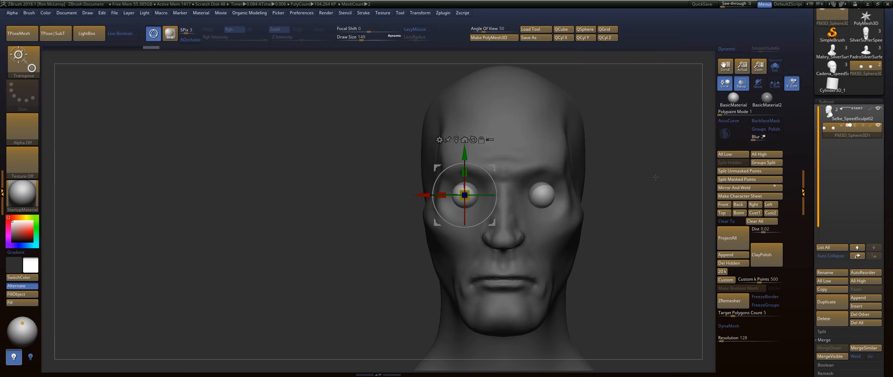
Fine-tune the eyeballs' placement and return to sculpting the head subtool with transparency off.
shift+drag(636, 181, 611, 171)
drag(506, 194, 507, 194)
key(q)
shift+drag(569, 184, 640, 185)
click(848, 115)
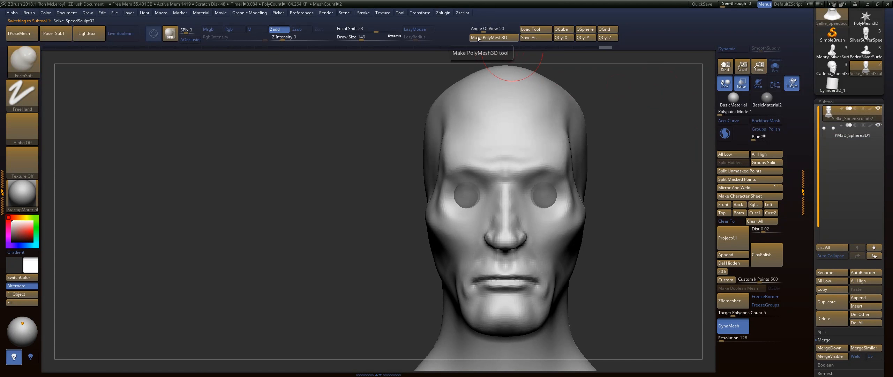
click(742, 82)
drag(650, 124, 526, 75)
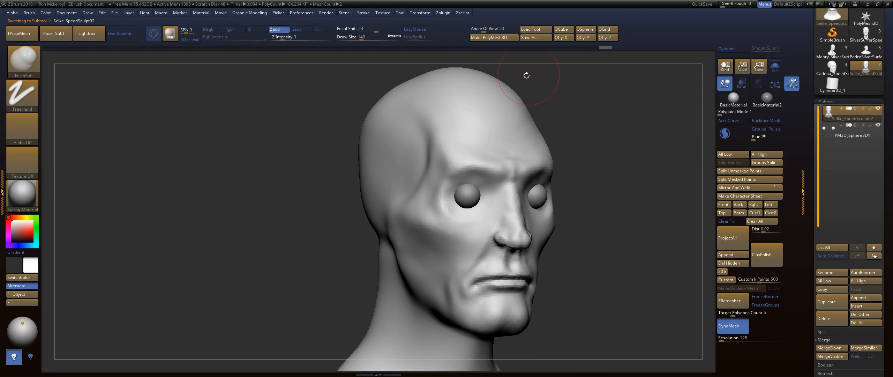
Cover the eyeballs with eyelid mass using FormSoft, and smooth the side of the jaw from below.
drag(467, 198, 471, 195)
drag(618, 176, 479, 221)
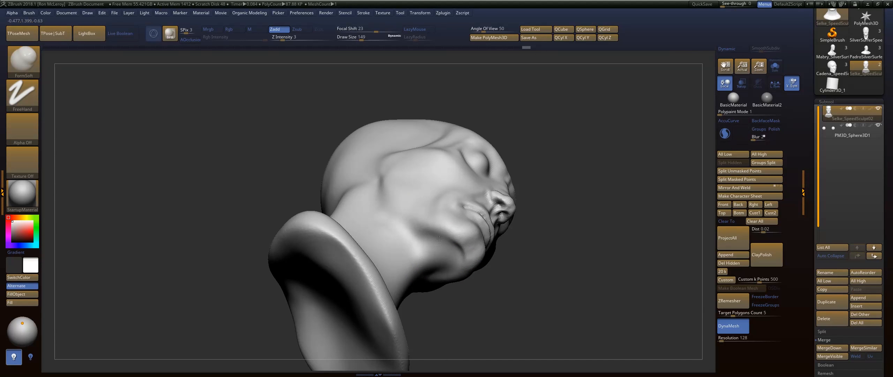
key(shift)
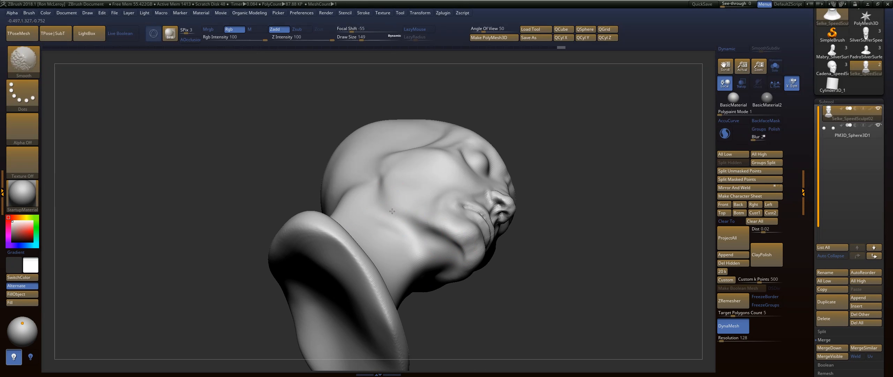
shift+drag(411, 219, 391, 204)
mouse_move(539, 183)
mouse_down()
mouse_move(571, 215)
mouse_move(578, 207)
mouse_move(517, 204)
mouse_move(492, 163)
mouse_up()
drag(546, 147, 528, 120)
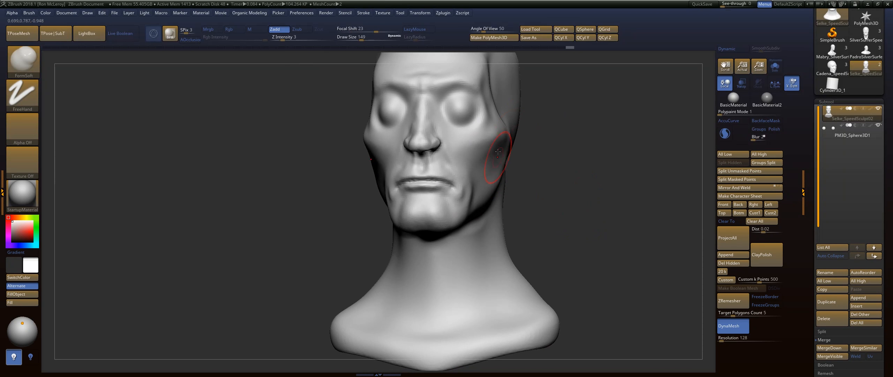
Pull the sides of the jaw outward with the Move brush at draw size 286.
key(b)
key(m)
key(v)
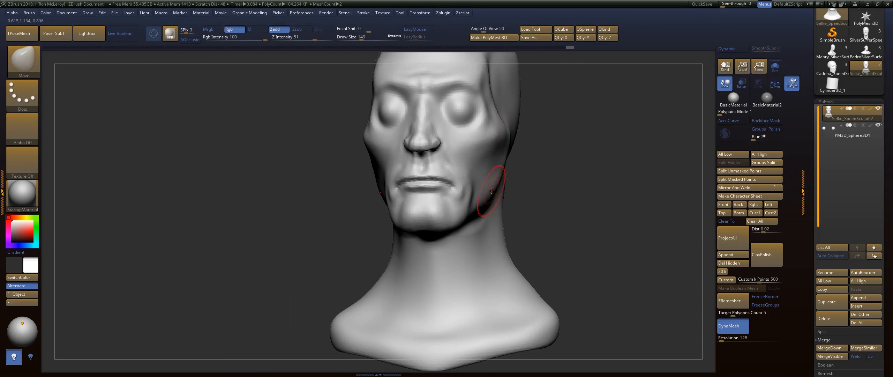
key(s)
drag(492, 191, 500, 192)
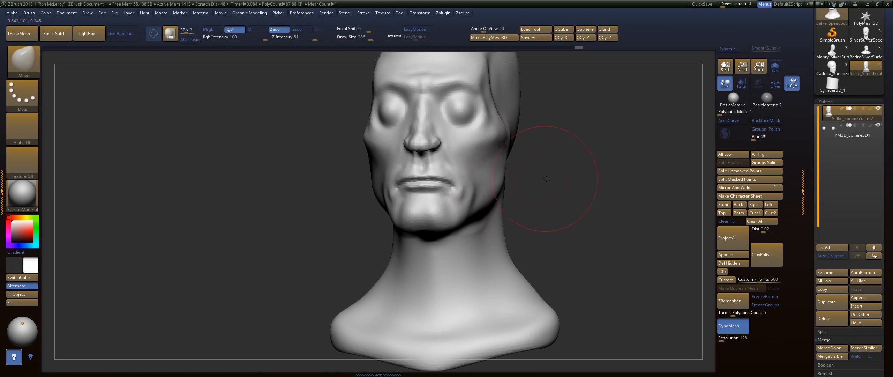
mouse_move(546, 178)
mouse_down()
mouse_move(517, 222)
mouse_move(516, 213)
mouse_move(580, 181)
mouse_up()
Carve the temple line and the underside of the cheekbone with the DamStandard brush at draw size 136.
key(b)
key(d)
key(s)
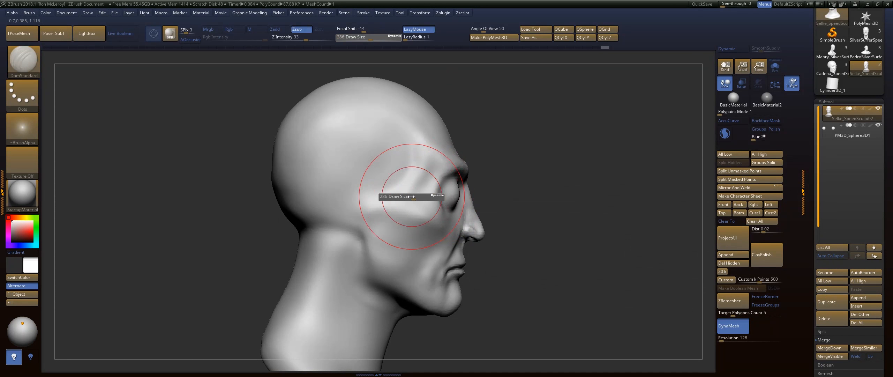
mouse_move(386, 193)
mouse_down()
mouse_move(410, 199)
mouse_move(431, 169)
mouse_move(416, 197)
mouse_move(426, 178)
mouse_move(408, 134)
mouse_up()
key(ctrl+z)
shift+drag(424, 171, 407, 195)
drag(376, 220, 430, 243)
drag(542, 211, 486, 212)
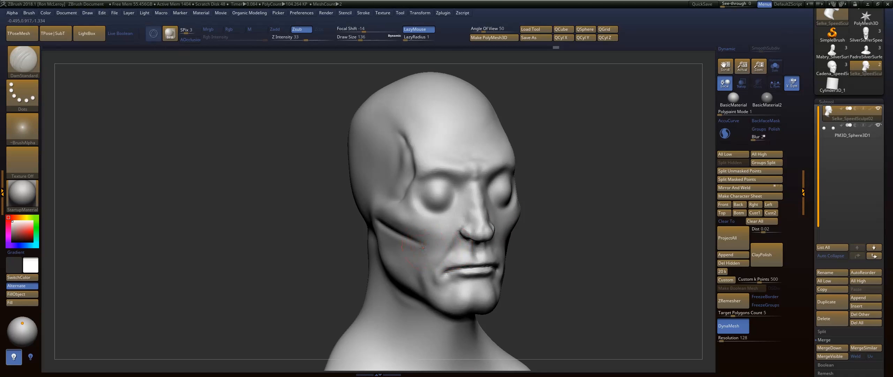
Build up the cheek, the back of the jaw and the neck with the FormSoft brush at draw size 217.
mouse_move(568, 227)
mouse_down()
mouse_move(614, 224)
mouse_move(564, 205)
mouse_move(595, 216)
mouse_move(586, 213)
mouse_up()
key(b)
key(f)
key(s)
key(s)
mouse_move(396, 214)
mouse_down()
mouse_move(394, 229)
mouse_move(373, 221)
mouse_move(363, 237)
mouse_up()
drag(323, 263, 337, 283)
drag(319, 231, 330, 272)
shift+drag(327, 262, 364, 272)
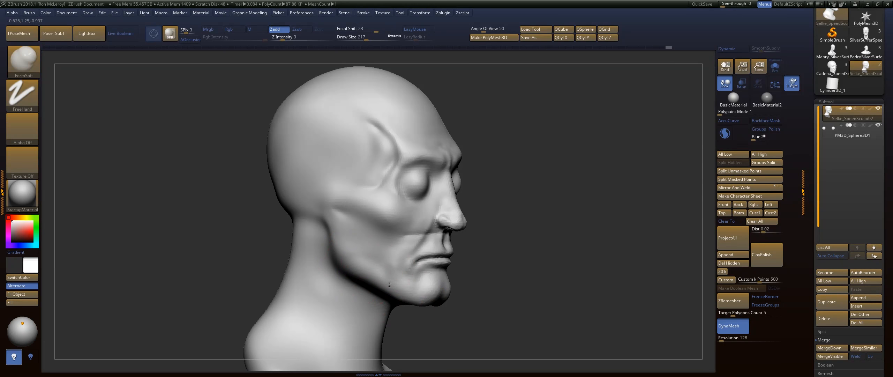
Smooth the lower face around the jaw and chin at draw size 136.
mouse_move(508, 287)
alt+mouse_down()
mouse_move(505, 200)
mouse_move(500, 222)
mouse_move(478, 218)
mouse_move(488, 205)
mouse_move(502, 235)
alt+mouse_up()
key(s)
key(shift)
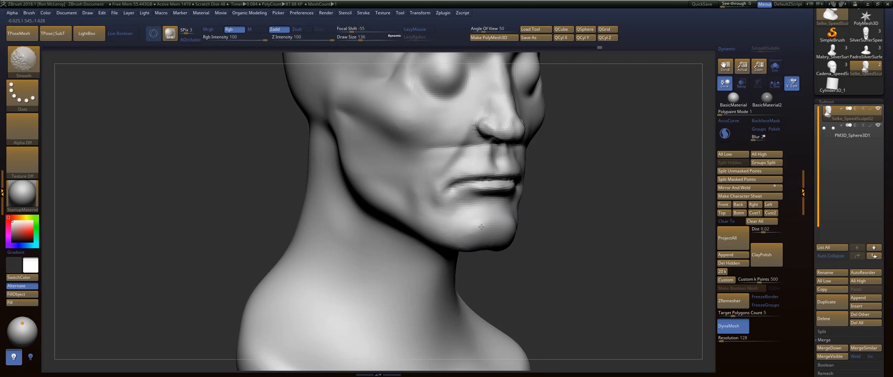
drag(558, 213, 524, 218)
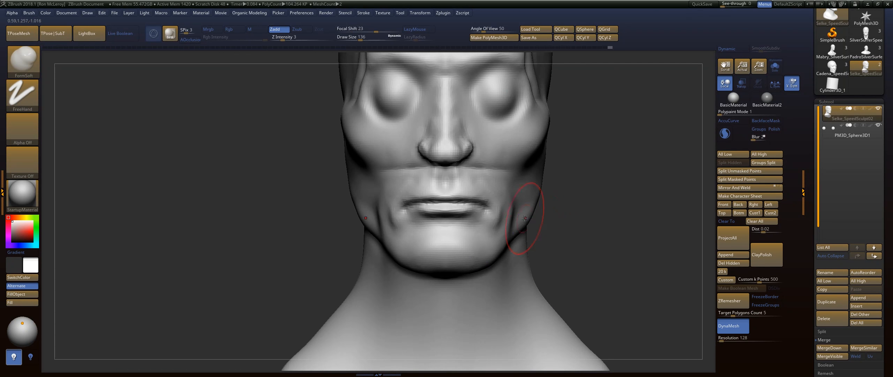
Reshape the jawline and chin from the front and in profile with the Move brush at draw size 212.
key(b)
key(m)
key(v)
key(s)
drag(482, 252, 494, 241)
drag(468, 274, 496, 248)
drag(572, 237, 506, 240)
drag(499, 268, 496, 264)
shift+drag(488, 259, 507, 254)
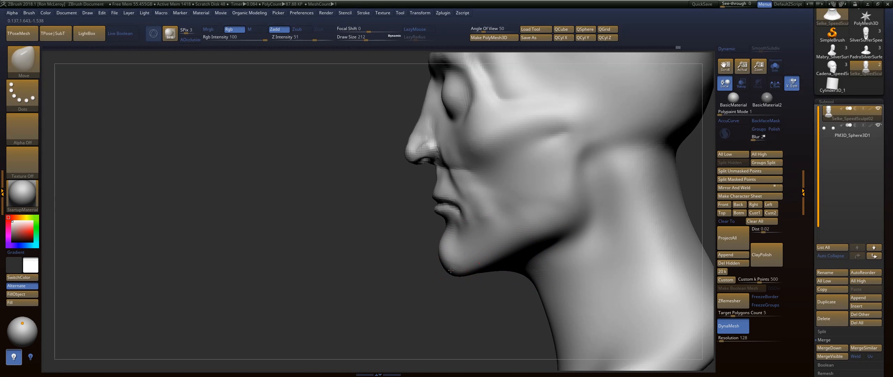
drag(450, 267, 449, 267)
mouse_move(374, 220)
alt+mouse_down()
mouse_move(406, 263)
mouse_move(406, 237)
mouse_move(411, 270)
alt+mouse_up()
Reshape the nose bridge and tip in profile with the Move brush at draw size 116, and smooth the nose.
key(s)
drag(469, 170, 460, 171)
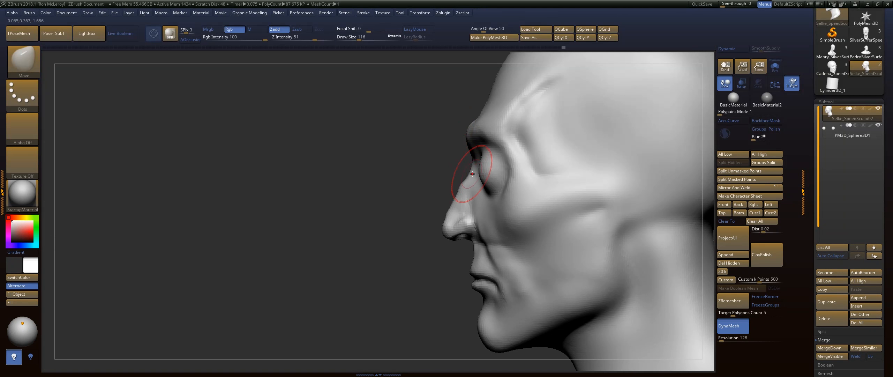
key(shift)
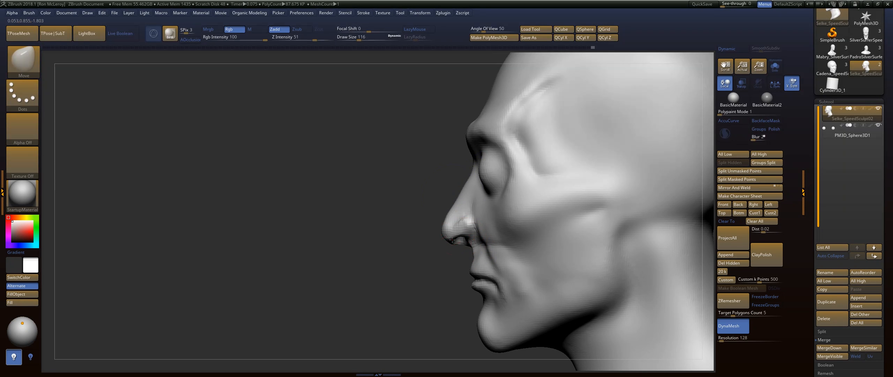
shift+drag(449, 216, 451, 208)
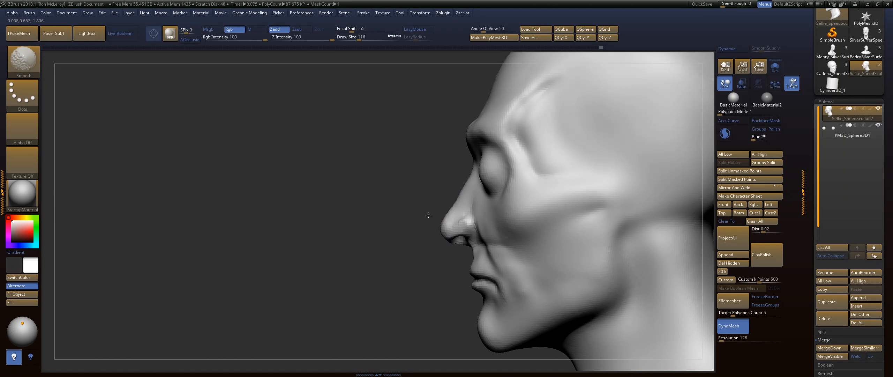
mouse_move(413, 248)
alt+mouse_down()
mouse_move(411, 211)
mouse_move(416, 235)
mouse_move(450, 235)
alt+mouse_up()
Smooth the mouth area and the lower cheek at draw size 234.
mouse_move(504, 224)
shift+mouse_down()
mouse_move(492, 213)
mouse_move(464, 258)
mouse_move(485, 270)
mouse_move(443, 268)
mouse_move(445, 284)
mouse_move(387, 281)
shift+mouse_up()
drag(229, 265, 364, 218)
mouse_move(639, 230)
alt+mouse_down()
mouse_move(496, 198)
mouse_move(475, 227)
alt+mouse_up()
key(s)
drag(382, 219, 410, 228)
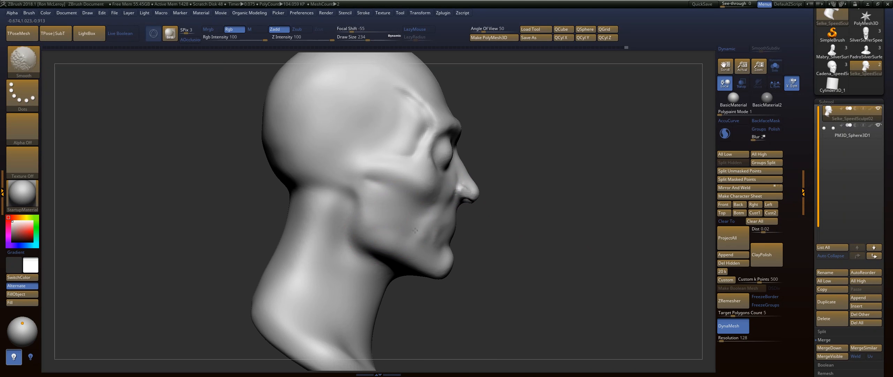
Define the back edge of the jaw below the ear with FormSoft at draw size 163, and smooth the transition.
key(g)
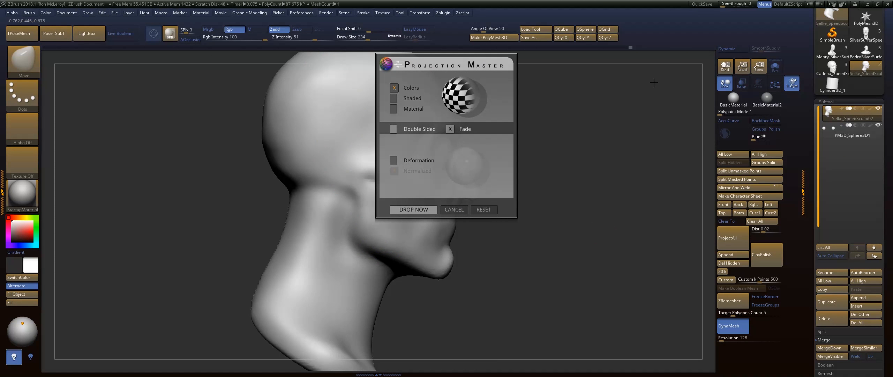
key(Escape)
key(b)
key(f)
key(s)
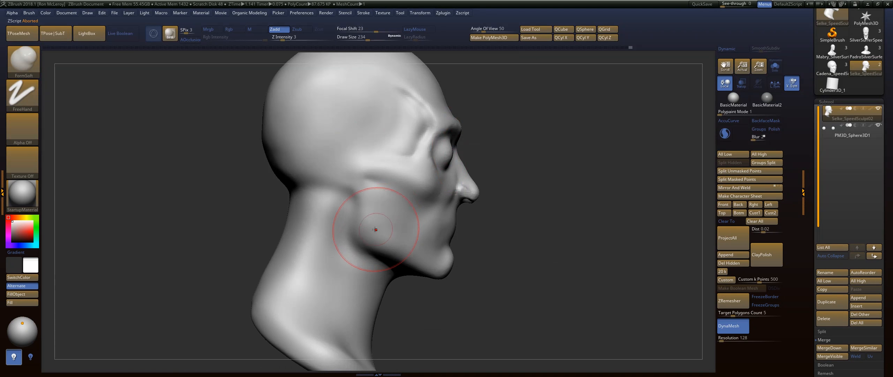
key(s)
drag(362, 230, 354, 229)
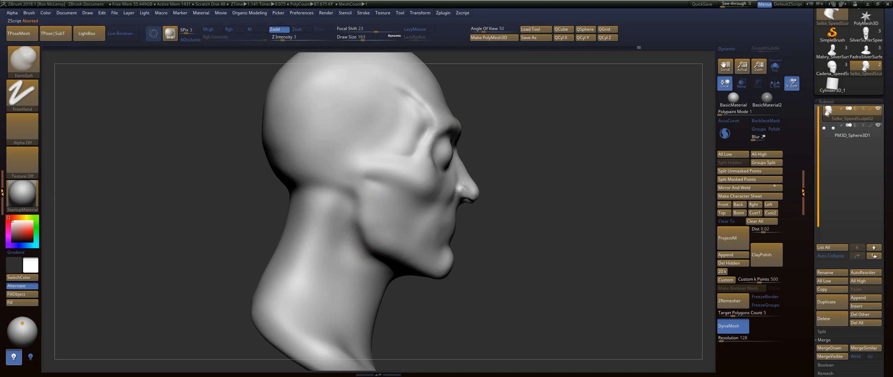
key(shift)
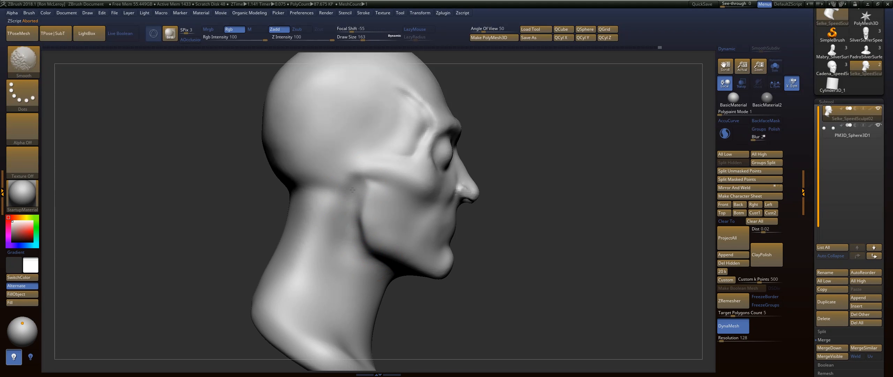
Build up the front neck muscle down to the collarbone with FormSoft at draw size 163, and smooth it.
alt+drag(544, 300, 544, 189)
drag(544, 189, 415, 213)
drag(350, 278, 355, 275)
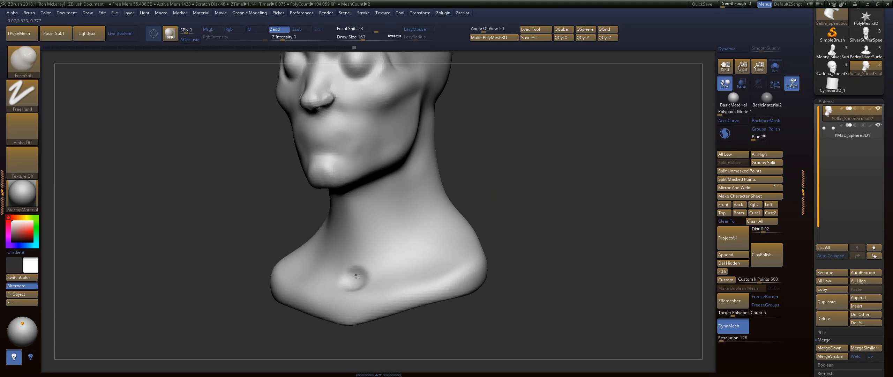
mouse_move(395, 183)
mouse_down()
mouse_move(359, 272)
mouse_move(363, 244)
mouse_up()
key(shift)
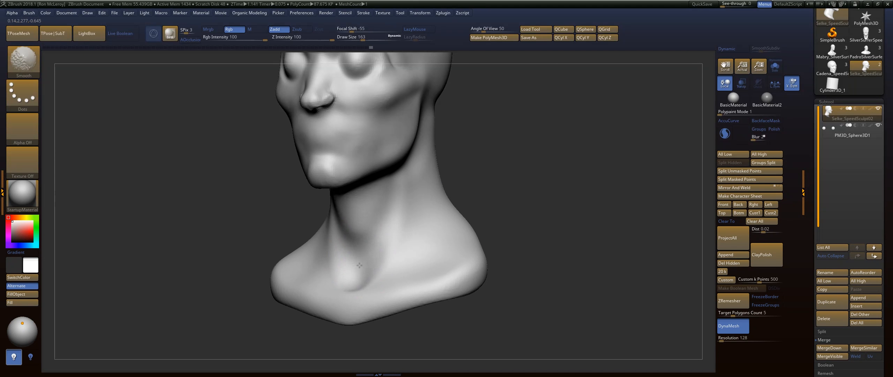
Sculpt the long neck muscle from behind the jaw to the collarbone with FormSoft at draw size 207, and smooth it.
drag(527, 155, 479, 139)
key(s)
drag(436, 105, 401, 207)
key(ctrl+z)
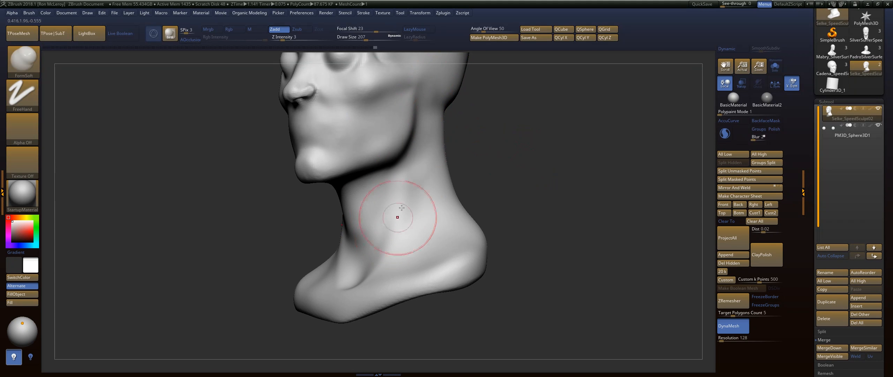
drag(433, 91, 405, 185)
drag(429, 121, 403, 205)
drag(432, 98, 409, 186)
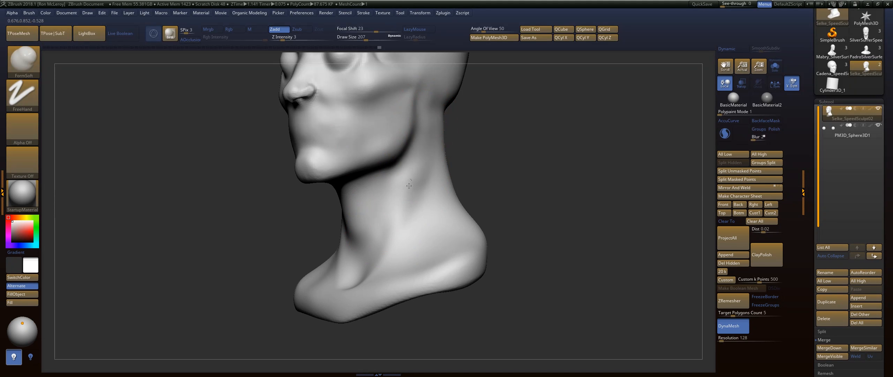
mouse_move(427, 106)
mouse_down()
mouse_move(401, 212)
mouse_move(352, 274)
mouse_move(354, 295)
mouse_move(423, 143)
mouse_up()
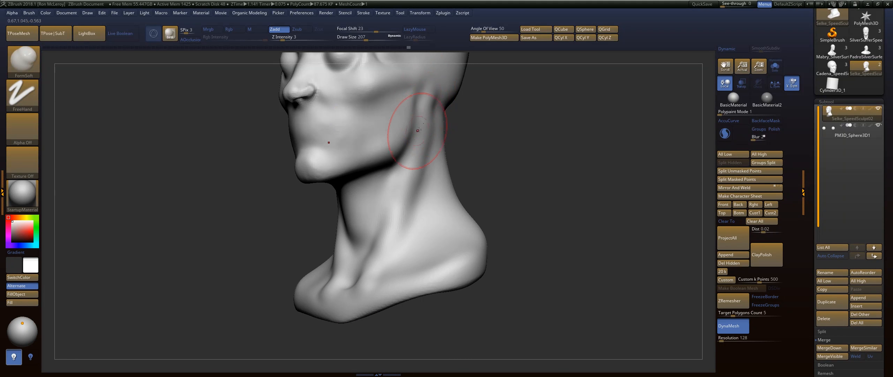
key(shift)
shift+drag(400, 194, 398, 200)
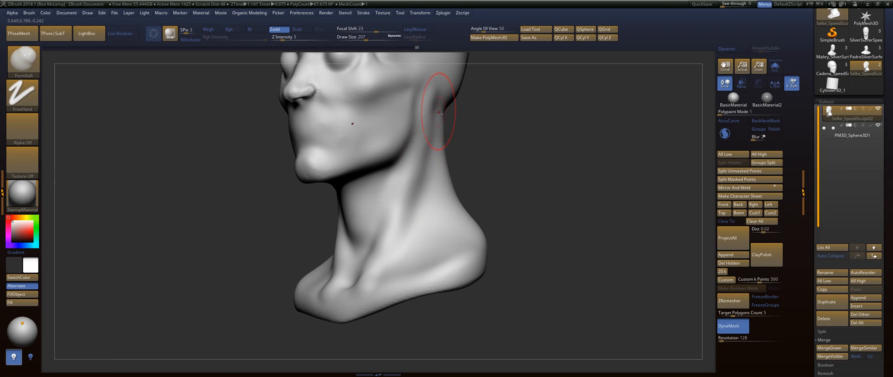
drag(439, 102, 403, 216)
Fill out and smooth the side and back of the neck at draw size 372.
drag(509, 177, 553, 75)
mouse_move(549, 108)
alt+mouse_down()
mouse_move(533, 170)
mouse_move(482, 160)
alt+mouse_up()
key(s)
mouse_move(442, 185)
mouse_down()
mouse_move(450, 184)
mouse_move(457, 239)
mouse_move(450, 205)
mouse_move(424, 163)
mouse_move(431, 217)
mouse_up()
mouse_move(537, 164)
mouse_down()
mouse_move(589, 156)
mouse_move(632, 171)
mouse_up()
alt+drag(436, 171, 432, 160)
shift+drag(438, 175, 450, 183)
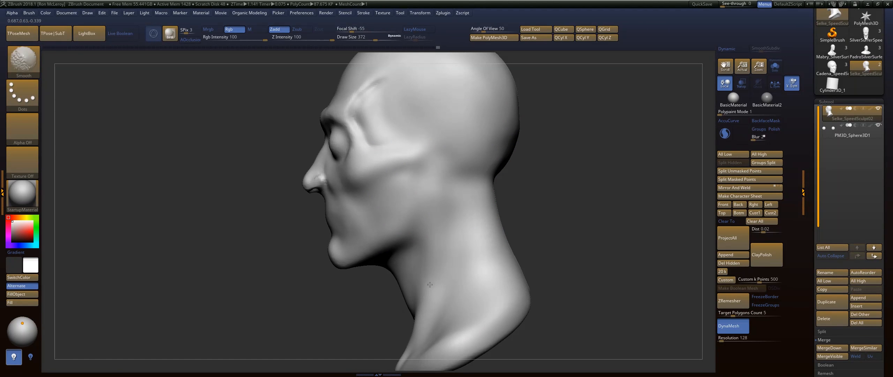
Refine the front and side of the neck below the jaw, and smooth it at draw size 212.
mouse_move(379, 291)
mouse_down()
mouse_move(365, 253)
mouse_move(420, 225)
mouse_move(417, 217)
mouse_up()
drag(555, 171, 607, 134)
mouse_move(421, 212)
mouse_down()
mouse_move(429, 221)
mouse_move(426, 214)
mouse_up()
drag(529, 180, 528, 185)
key(s)
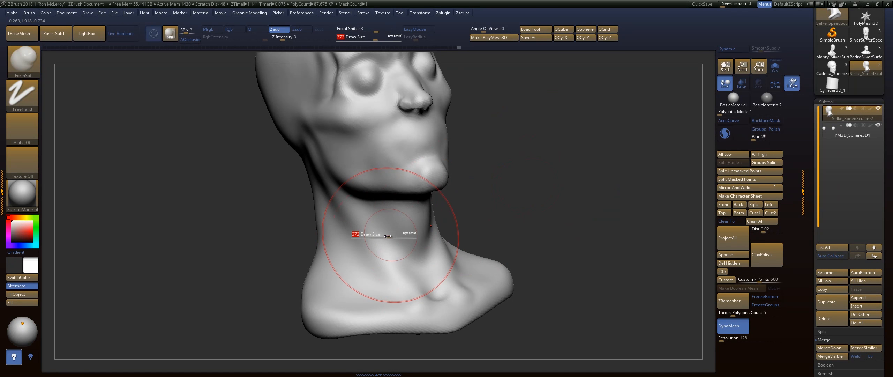
drag(389, 235, 379, 235)
key(shift)
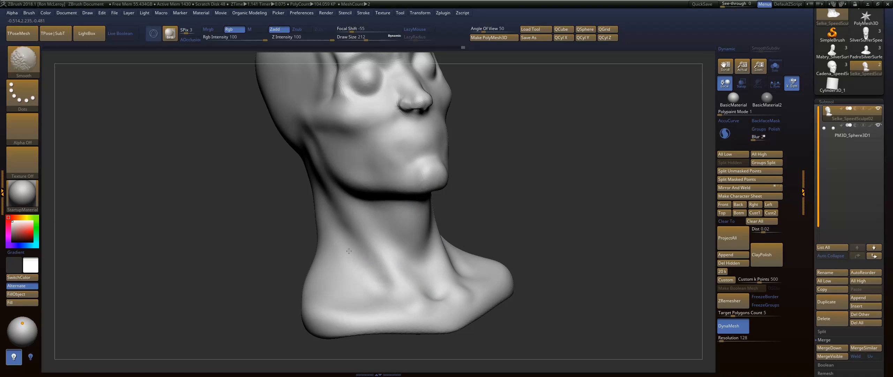
Build up the sides of the nose at draw size 128 and the inner eye corners at draw size 77 with FormSoft.
mouse_move(535, 186)
mouse_down()
mouse_move(550, 150)
mouse_move(549, 176)
mouse_move(568, 193)
mouse_move(563, 275)
mouse_up()
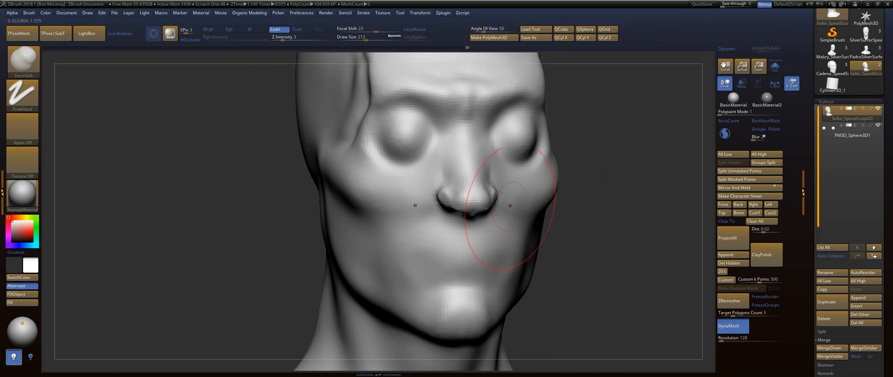
key(s)
drag(455, 155, 449, 155)
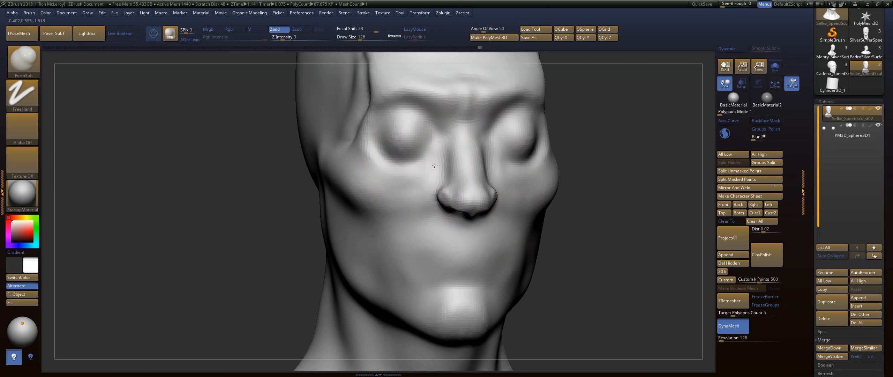
key(s)
drag(434, 143, 430, 143)
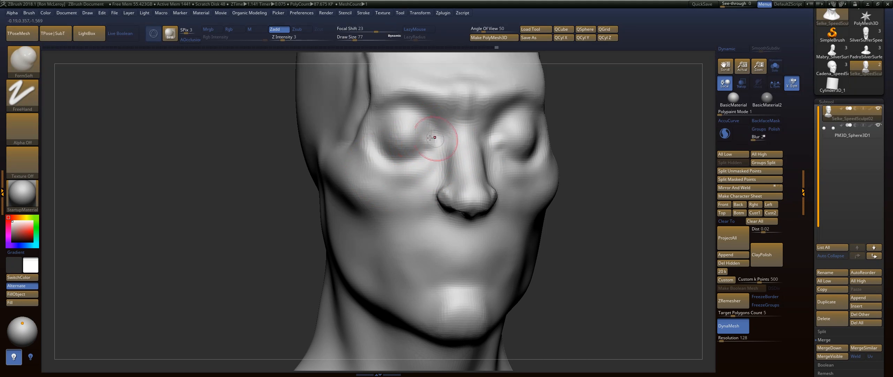
drag(496, 122, 501, 122)
Shape the outer corner of the eye socket with FormSoft at draw size 77, and smooth it.
mouse_move(579, 115)
mouse_down()
mouse_move(652, 113)
mouse_move(656, 163)
mouse_up()
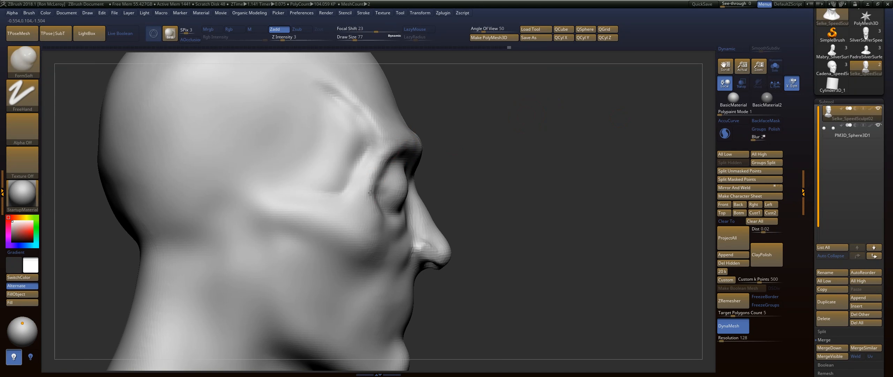
drag(372, 207, 375, 210)
drag(507, 170, 431, 174)
shift+drag(376, 198, 366, 189)
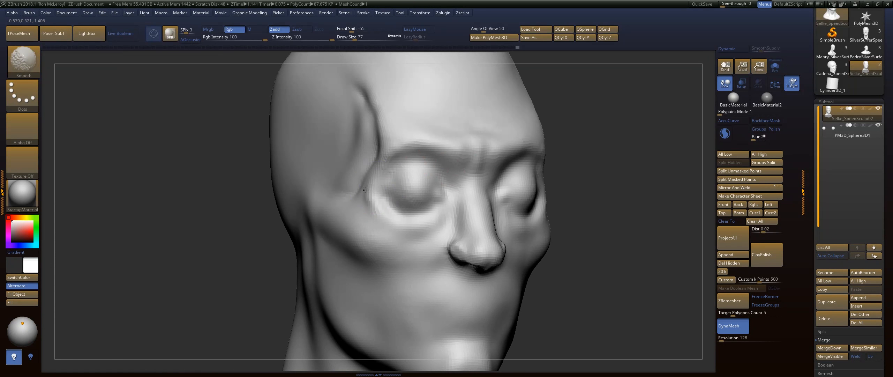
Build up the upper eyelids below the brow from the front with FormSoft.
mouse_move(226, 206)
mouse_down()
mouse_move(550, 157)
mouse_move(605, 138)
mouse_move(577, 95)
mouse_up()
drag(484, 144, 470, 158)
mouse_move(481, 147)
shift+mouse_down()
mouse_move(472, 158)
mouse_move(480, 185)
shift+mouse_up()
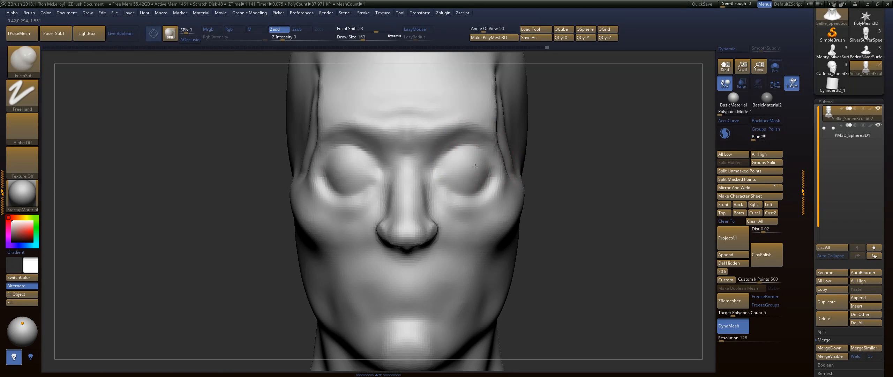
Reshape the cheekbones from below with the Move brush at draw size 207.
mouse_move(567, 230)
mouse_down()
mouse_move(575, 145)
mouse_move(550, 154)
mouse_up()
key(b)
key(m)
key(v)
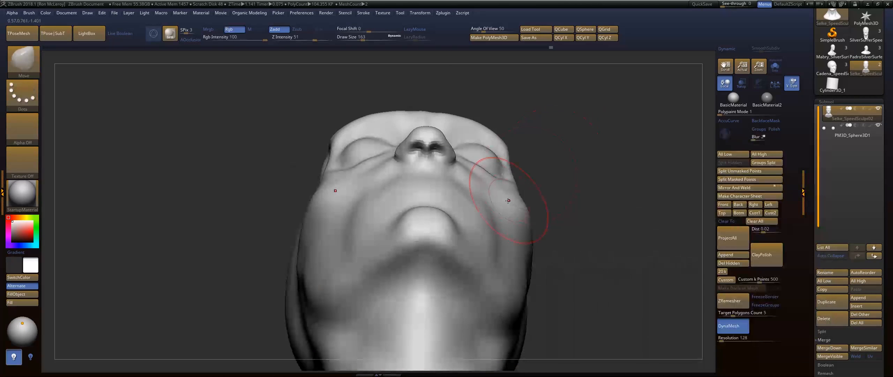
key(])
mouse_move(506, 193)
mouse_down()
mouse_move(510, 175)
mouse_move(488, 177)
mouse_up()
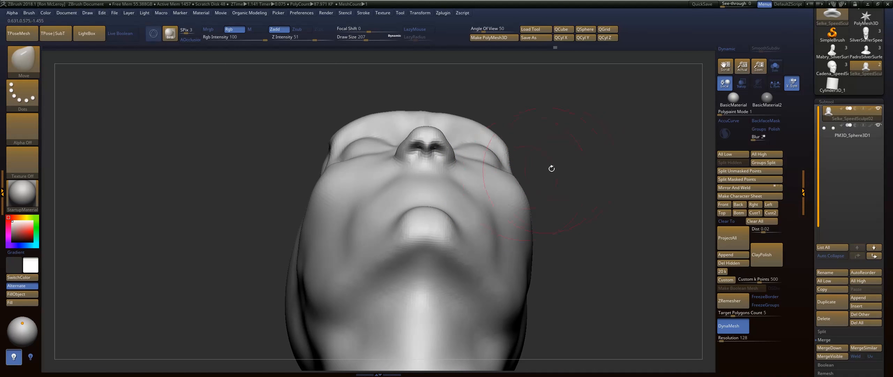
drag(551, 169, 520, 148)
Adjust the wings of the nose from below with the Move brush at draw size 124.
key([)
key([)
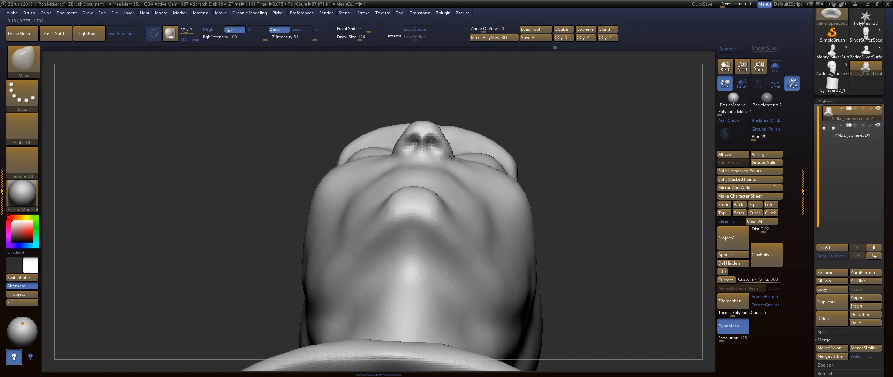
drag(452, 156, 443, 155)
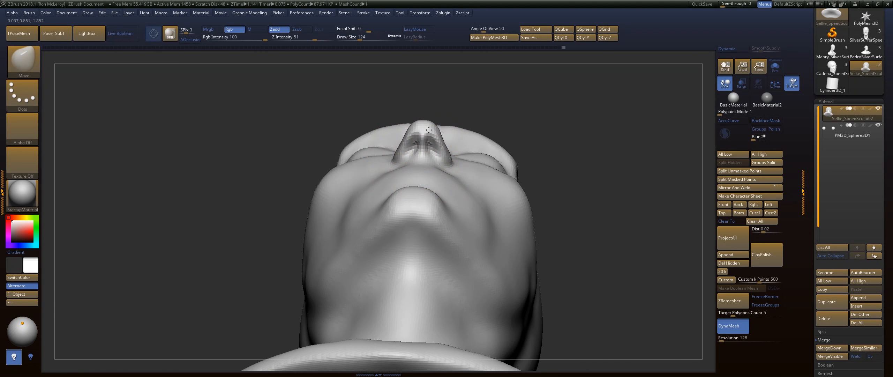
Reshape the shoulder slope and base of the neck from the front with the Move brush at draw size 620.
mouse_move(551, 188)
mouse_down()
mouse_move(578, 160)
mouse_move(527, 182)
mouse_move(541, 183)
mouse_up()
key(s)
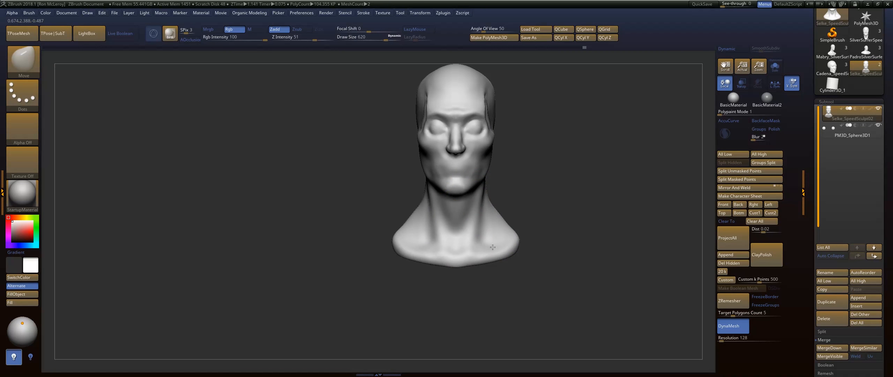
drag(485, 224, 490, 219)
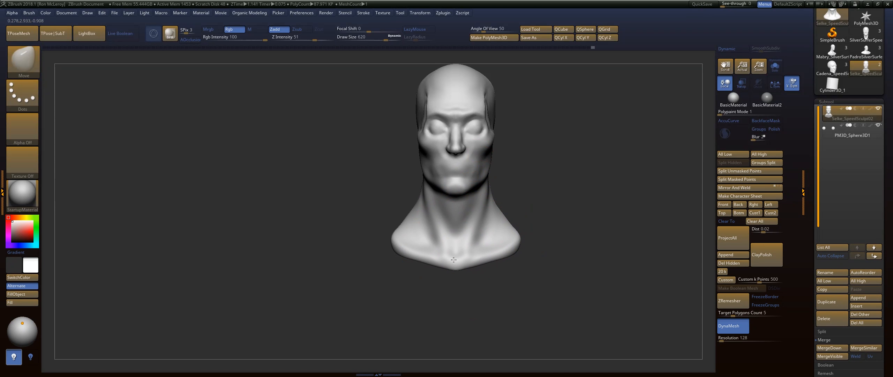
Build up the jaw and lower cheek from the side with FormSoft at draw size 234.
drag(550, 164, 457, 169)
key([)
key([)
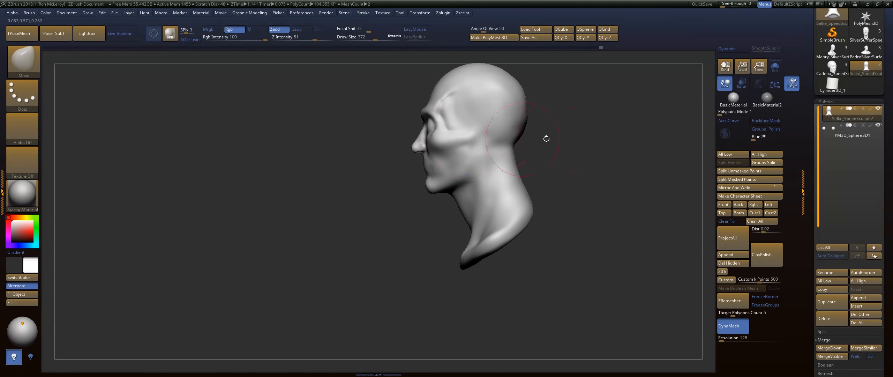
drag(547, 139, 626, 170)
mouse_move(551, 153)
alt+mouse_down()
mouse_move(550, 179)
mouse_move(572, 218)
mouse_move(592, 195)
mouse_move(584, 181)
mouse_move(555, 180)
alt+mouse_up()
key(b)
click(432, 160)
key(s)
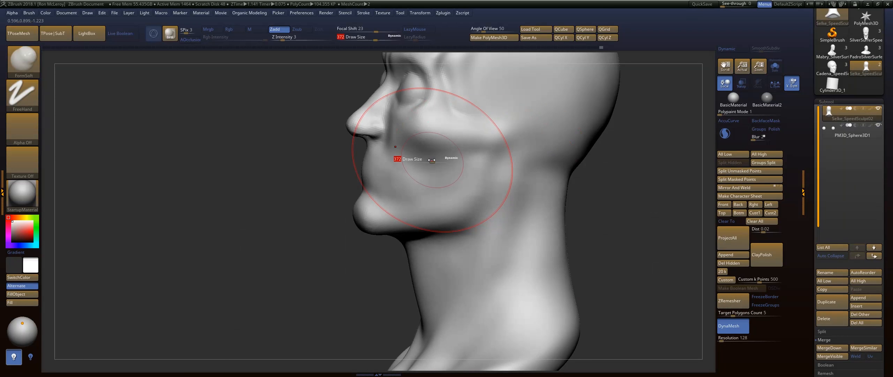
drag(431, 160, 423, 160)
mouse_move(431, 195)
mouse_down()
mouse_move(434, 208)
mouse_move(442, 190)
mouse_up()
drag(649, 182, 402, 259)
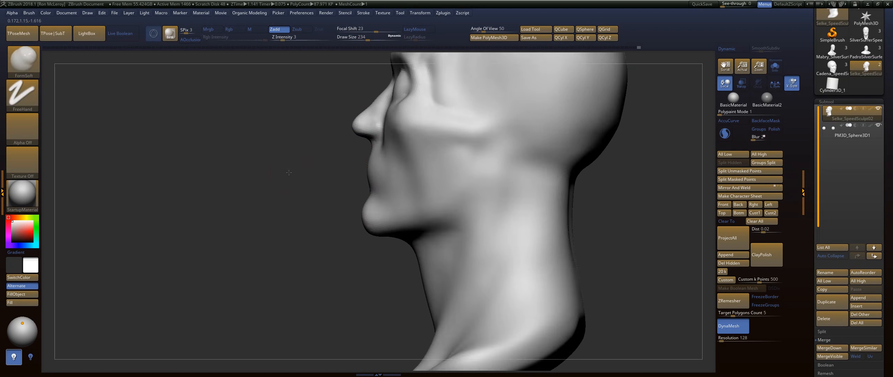
Soften the ridge at the temple with the Smooth brush at draw size 234.
mouse_move(655, 196)
mouse_down()
mouse_move(546, 205)
mouse_move(534, 165)
mouse_move(541, 182)
mouse_move(380, 207)
mouse_up()
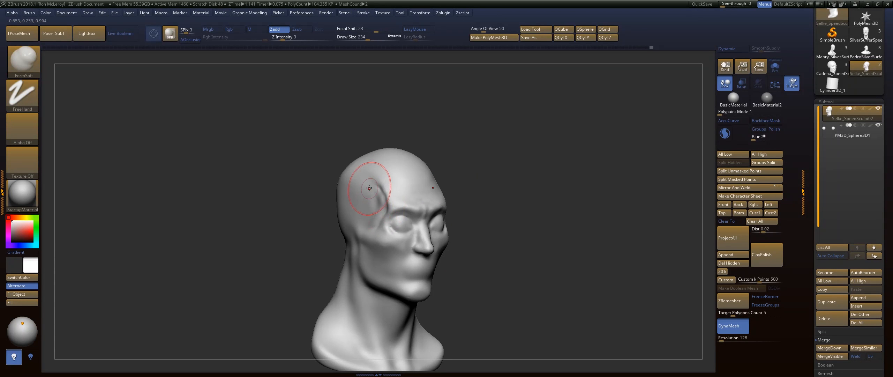
key(shift)
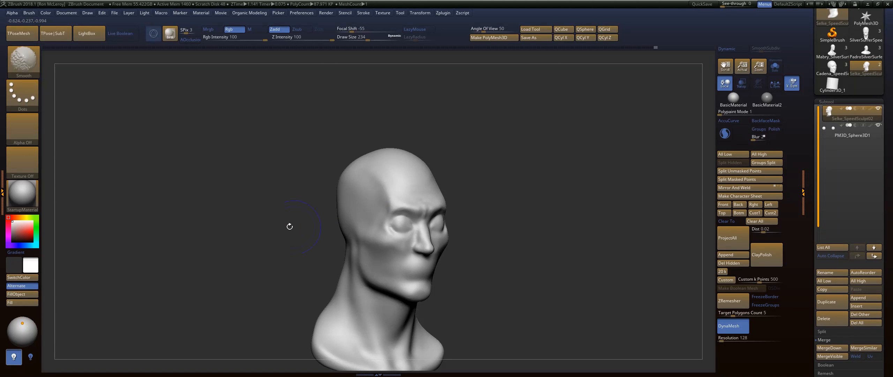
drag(289, 225, 309, 217)
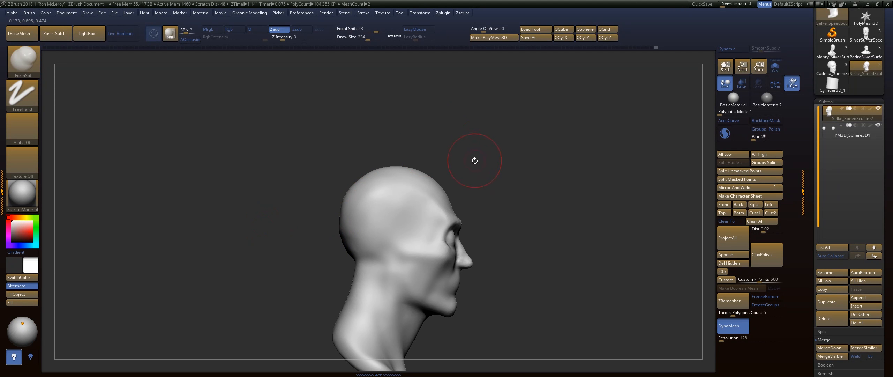
Reshape the top and back of the skull in profile with the Move brush at draw size 695.
key(b)
key(m)
key(v)
key(s)
drag(505, 176, 528, 181)
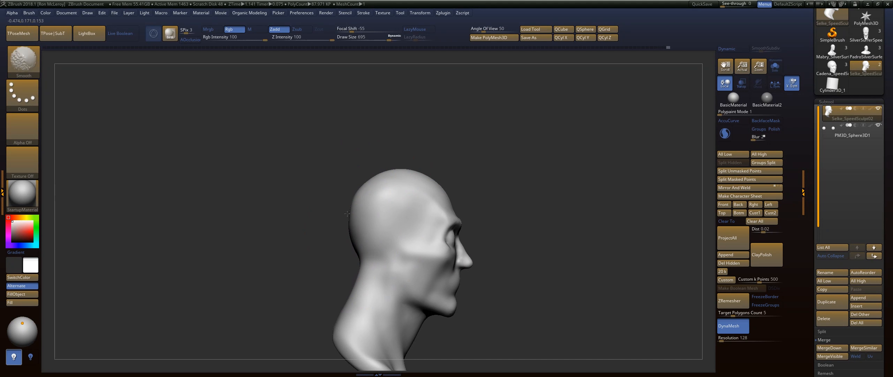
shift+drag(303, 233, 332, 229)
Adjust the back of the head at draw size 386 and the neck from behind at draw size 639 with the Move brush.
key(s)
drag(363, 190, 350, 191)
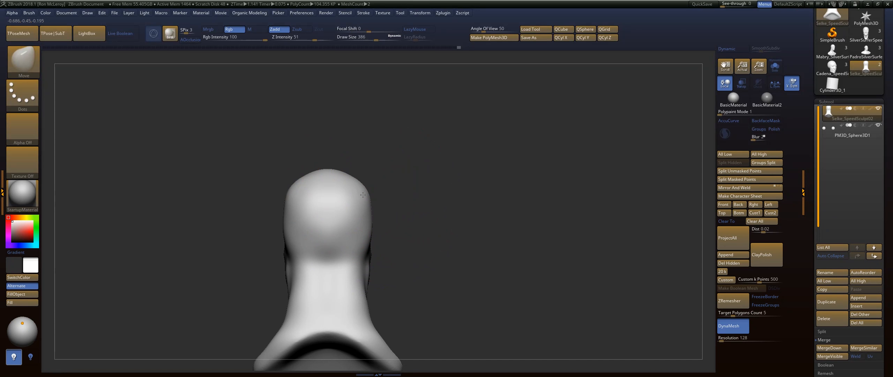
drag(359, 241, 364, 260)
alt+drag(417, 279, 445, 185)
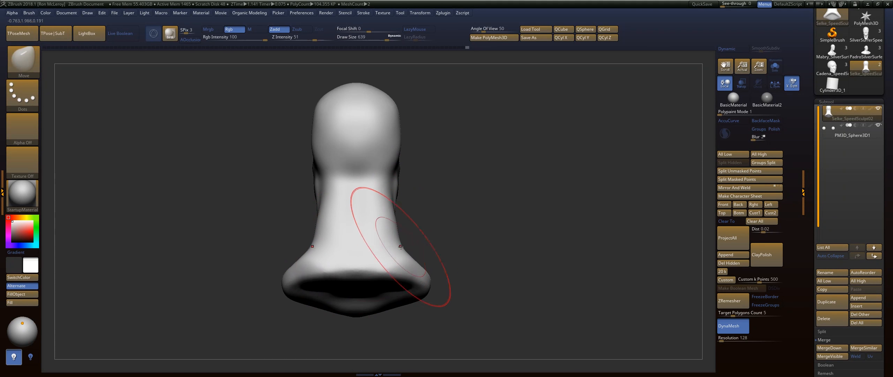
shift+drag(329, 223, 319, 201)
shift+drag(383, 181, 391, 230)
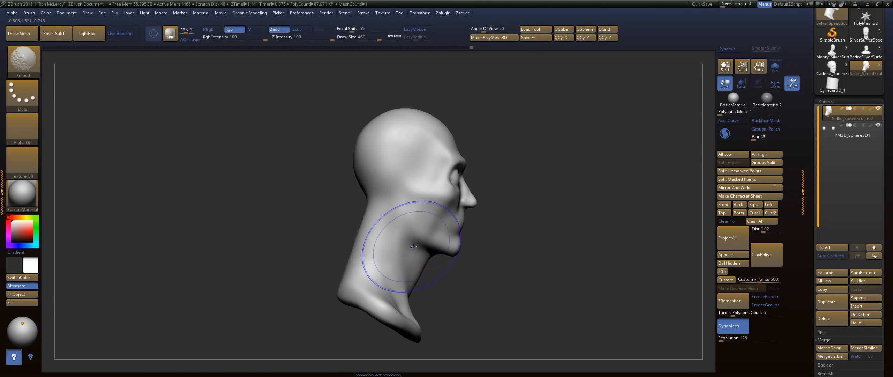
Adjust the lower front of the neck in profile with the Move brush at draw size 299.
alt+drag(506, 266, 500, 203)
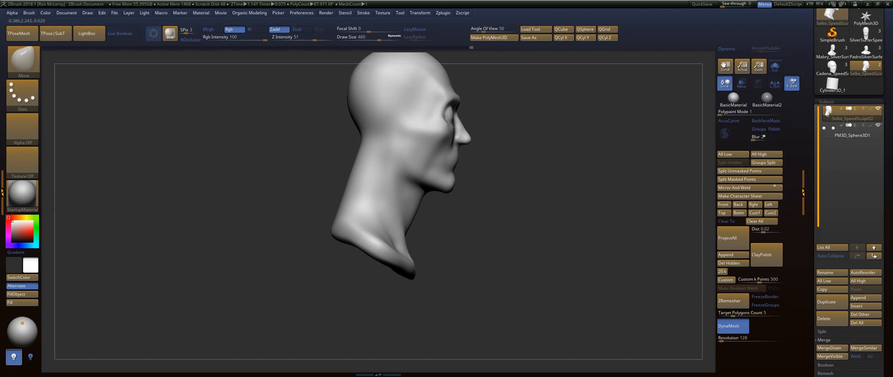
key(s)
drag(396, 199, 389, 197)
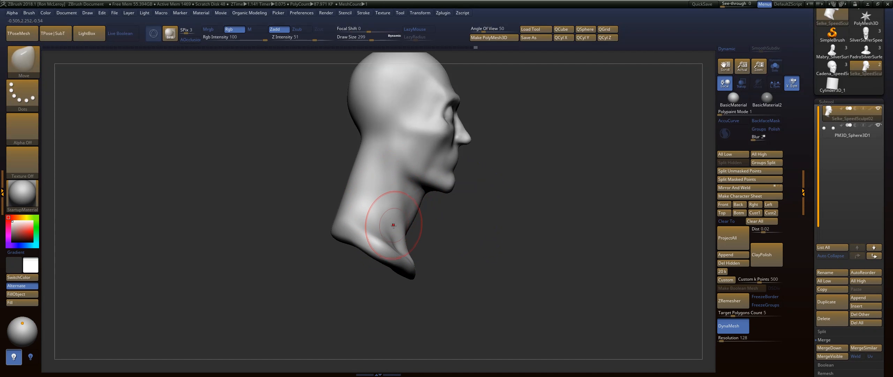
mouse_move(523, 216)
shift+mouse_down()
mouse_move(502, 195)
mouse_move(505, 213)
mouse_move(467, 201)
shift+mouse_up()
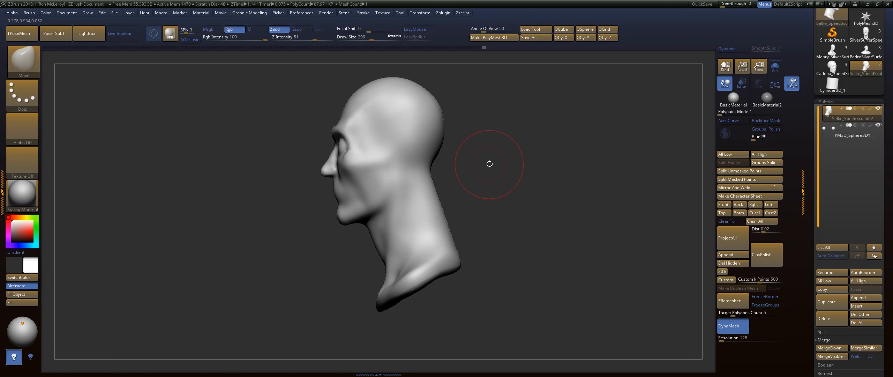
Carve the back of the jaw and the area in front of the ear in profile with the DamStandard brush at draw size 299.
key(b)
key(d)
key(s)
mouse_move(389, 169)
mouse_down()
mouse_move(386, 210)
mouse_move(391, 176)
mouse_up()
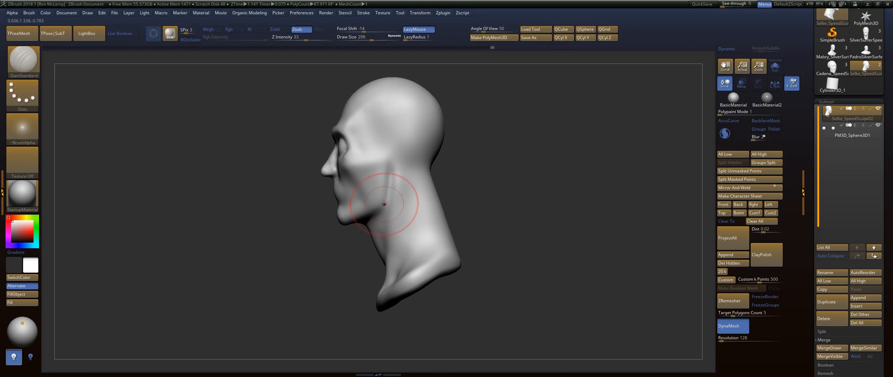
shift+drag(383, 208, 391, 191)
shift+drag(390, 162, 391, 171)
Build up the forehead and brow forms with the FormSoft brush, reducing the draw size to 101.
key(b)
key(f)
key(s)
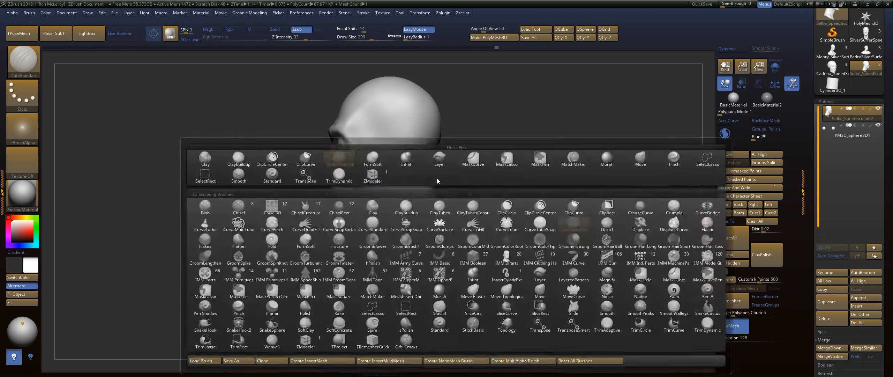
mouse_move(454, 139)
mouse_down()
mouse_move(420, 196)
mouse_move(438, 188)
mouse_move(443, 201)
mouse_up()
key(s)
shift+drag(431, 170, 419, 180)
shift+drag(363, 188, 344, 188)
mouse_move(586, 189)
alt+mouse_down()
mouse_move(489, 166)
mouse_move(544, 177)
mouse_move(544, 204)
alt+mouse_up()
mouse_move(545, 205)
mouse_down()
mouse_move(566, 171)
mouse_move(593, 164)
mouse_up()
key(s)
mouse_move(419, 199)
mouse_down()
mouse_move(373, 202)
mouse_move(414, 194)
mouse_move(386, 165)
mouse_up()
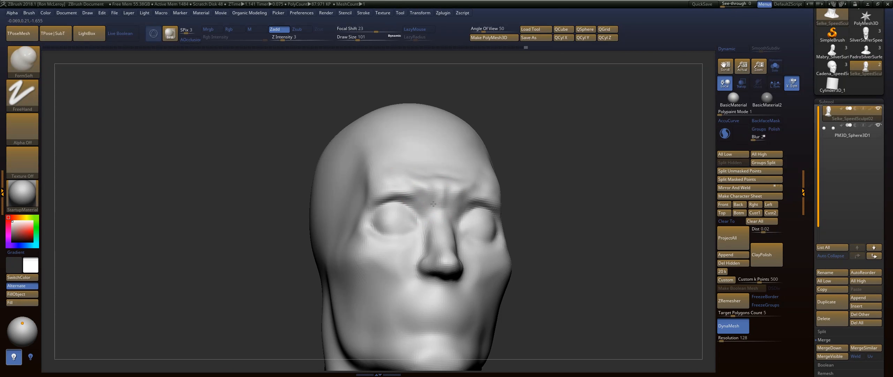
Refine the brow, lower forehead and inner eye area with the FormSoft brush at draw size 101, blending with Smooth.
key(shift)
drag(415, 180, 386, 181)
key(shift)
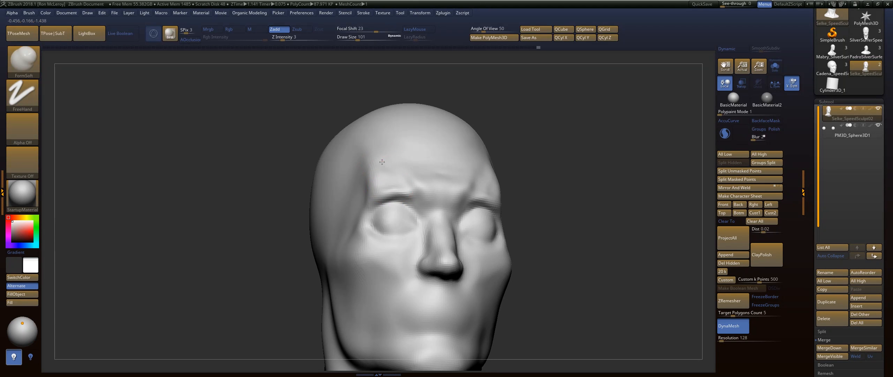
key(shift)
shift+drag(408, 181, 401, 182)
drag(438, 204, 434, 195)
key(shift)
mouse_move(563, 167)
mouse_down()
mouse_move(533, 181)
mouse_move(560, 183)
mouse_up()
drag(414, 192, 412, 200)
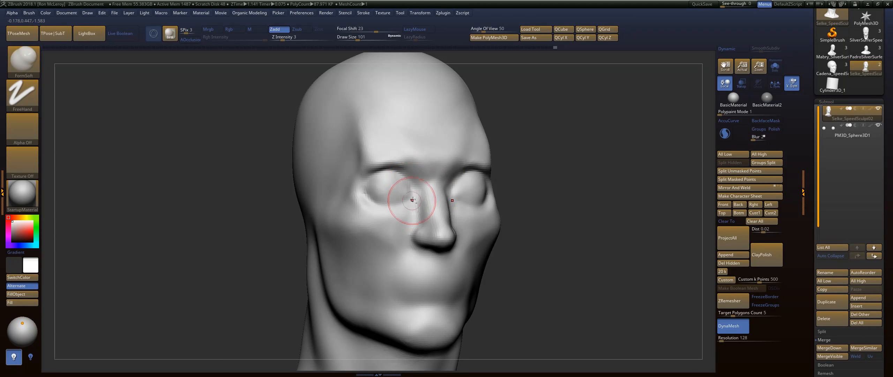
key(shift)
Fill out and smooth the cheekbone below the outer eye with the FormSoft and Smooth brushes at a larger draw size.
key(s)
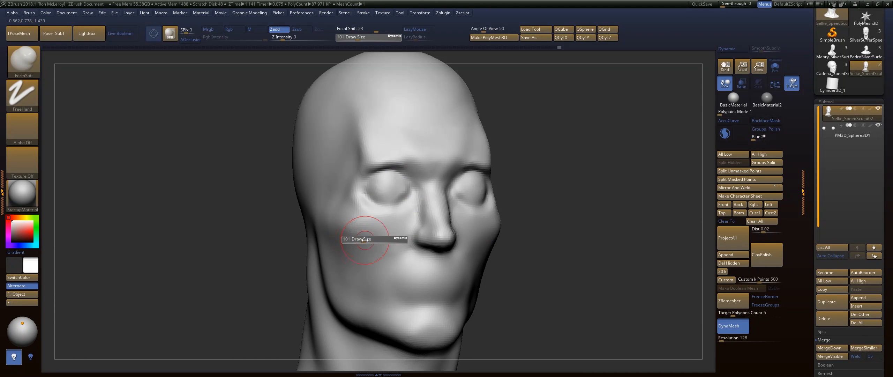
drag(365, 240, 372, 240)
mouse_move(364, 242)
mouse_down()
mouse_move(373, 250)
mouse_move(356, 235)
mouse_up()
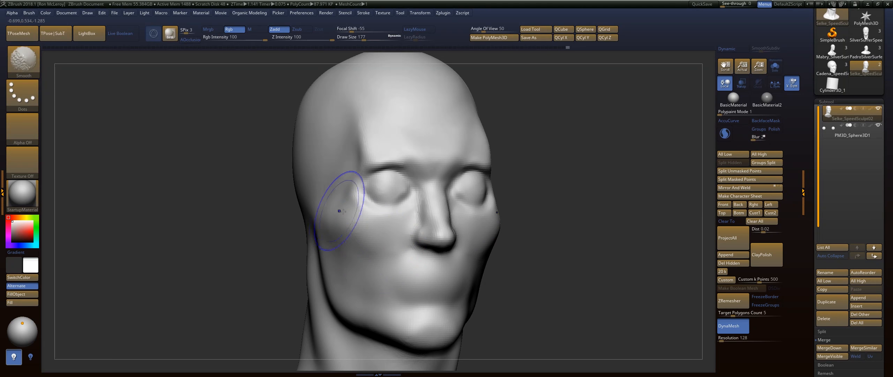
drag(558, 174, 523, 212)
drag(363, 225, 365, 239)
Adjust the side of the nose bridge near the inner eye with the Move brush at draw size 56.
mouse_move(548, 209)
mouse_down()
mouse_move(544, 168)
mouse_move(503, 167)
mouse_up()
drag(590, 210, 558, 209)
drag(638, 147, 607, 185)
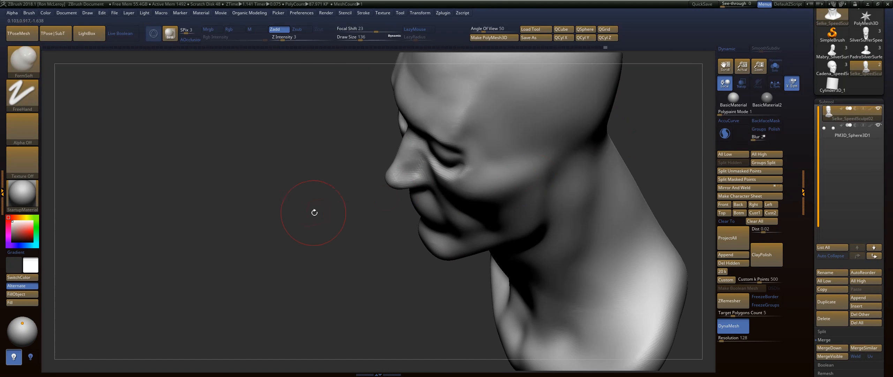
mouse_move(313, 211)
alt+mouse_down()
mouse_move(293, 213)
mouse_move(325, 211)
mouse_move(352, 178)
mouse_move(291, 197)
alt+mouse_up()
key(b)
key(m)
key(v)
right_drag(421, 199, 439, 198)
key(s)
drag(438, 198, 430, 199)
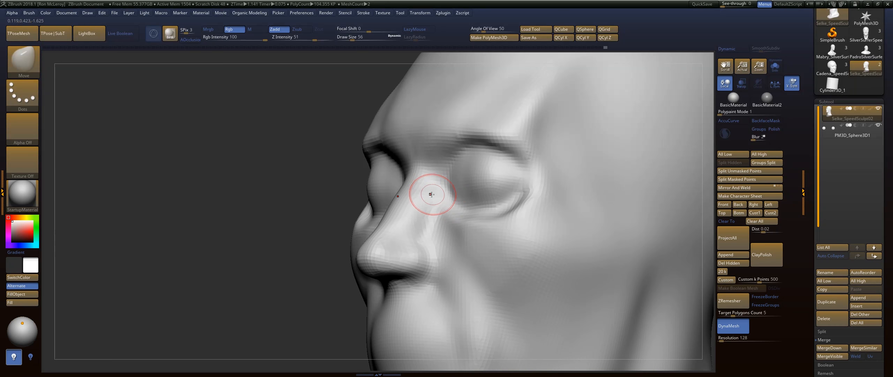
Build up the side of the nose from the bridge to the nostril with the FormSoft brush at draw size 56.
key(b)
key(f)
key(s)
drag(433, 200, 436, 181)
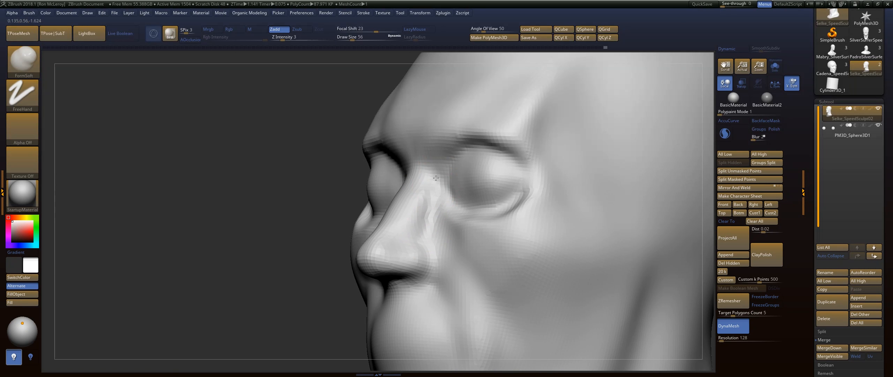
drag(433, 216, 439, 167)
mouse_move(417, 241)
shift+mouse_down()
mouse_move(432, 173)
mouse_move(431, 209)
shift+mouse_up()
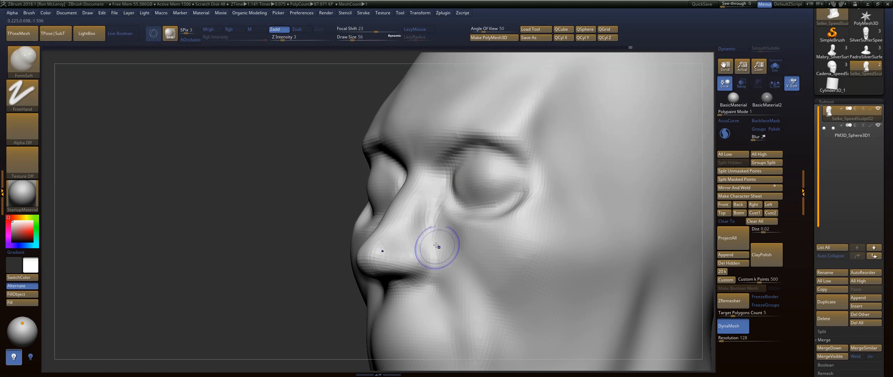
right_drag(436, 246, 427, 230)
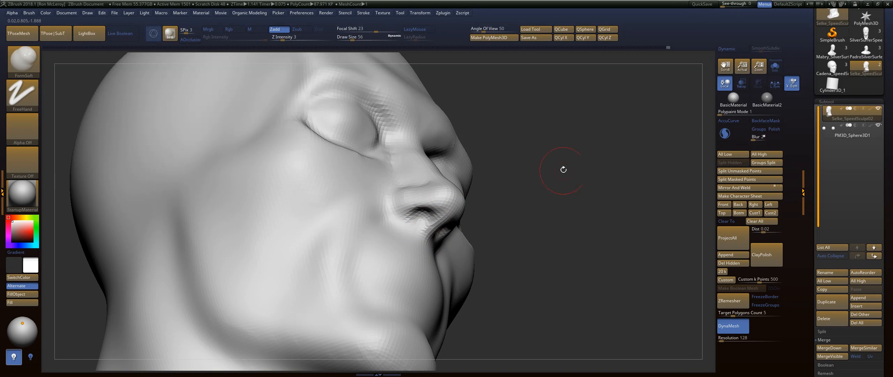
Carve the crease around the nostril wing with the DamStandard brush at draw size 56.
right_drag(553, 175, 556, 197)
ctrl+drag(554, 175, 567, 217)
right_drag(572, 211, 547, 192)
key(b)
key(d)
key(s)
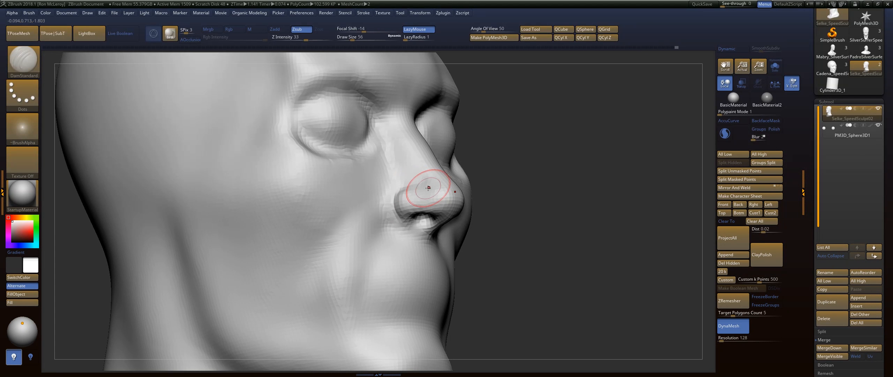
right_drag(493, 177, 478, 182)
Add volume around the nostril wing and nose tip with the FormSoft brush at draw size 56.
key(b)
key(f)
key(s)
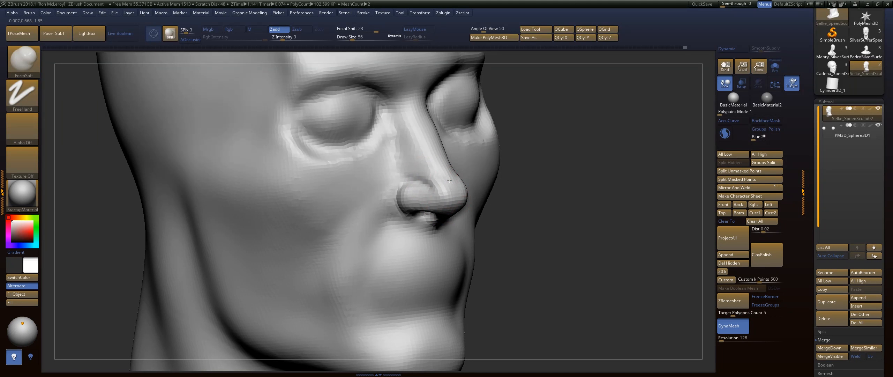
shift+right_drag(556, 191, 543, 162)
Adjust the outer brow and eye socket shape with the Move brush at draw size 132.
key(f)
alt+right_drag(504, 145, 551, 205)
key(b)
key(m)
key(v)
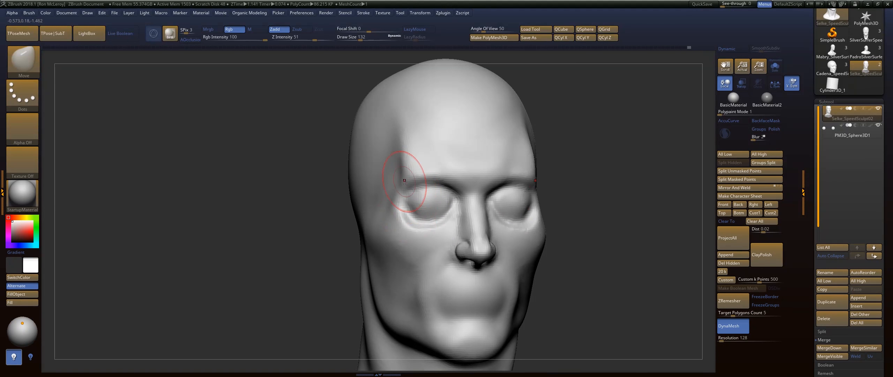
drag(468, 186, 481, 189)
key(f)
shift+right_drag(520, 184, 511, 179)
Carve the horizontal mouth line below the nose with the DamStandard brush.
key(b)
key(d)
mouse_move(511, 180)
alt+right_down()
mouse_move(562, 219)
mouse_move(485, 212)
alt+right_up()
key(s)
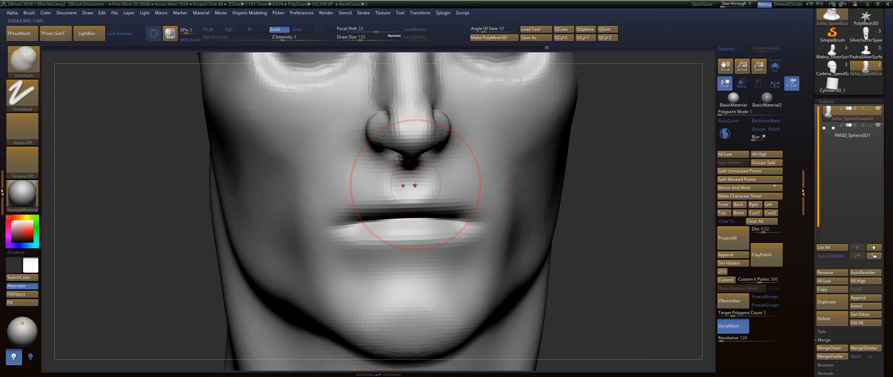
Form the philtrum ridges and upper lip with the FormSoft brush at draw size 62.
key(s)
drag(414, 185, 412, 185)
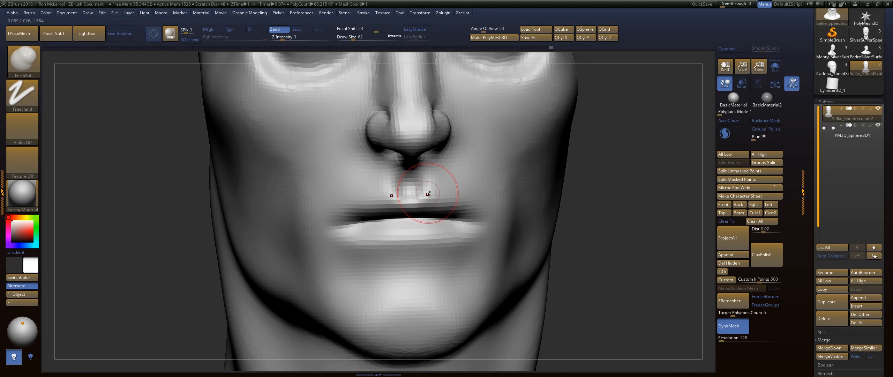
drag(457, 221, 431, 214)
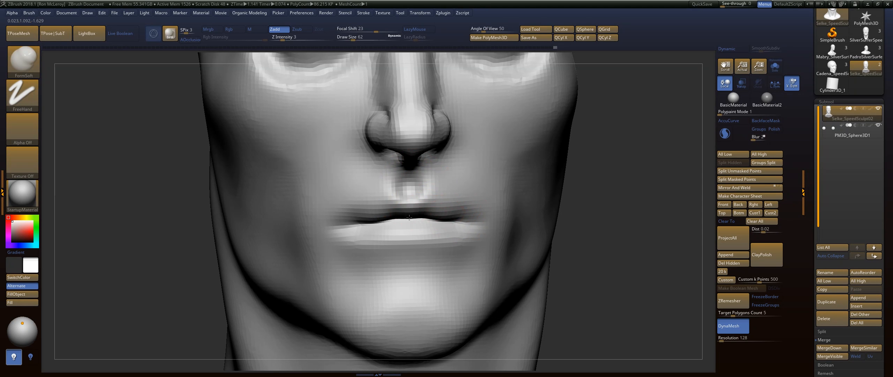
Cut the upper lip contour, the mouth line and the crease under the lower lip with the DamStandard brush.
key(b)
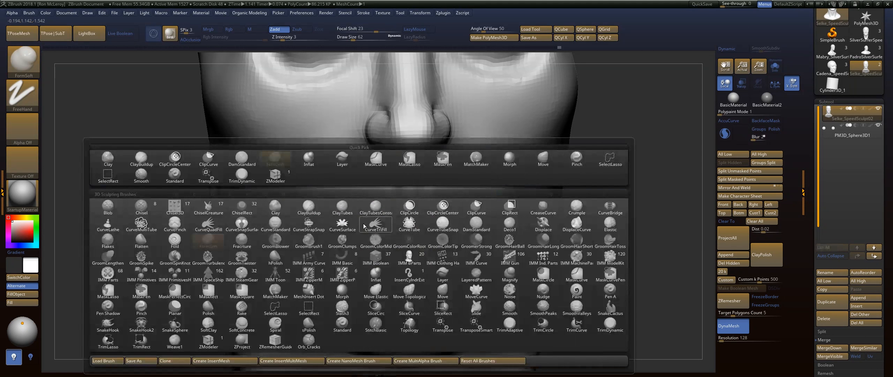
key(d)
key(s)
drag(395, 200, 336, 221)
mouse_move(410, 221)
mouse_down()
mouse_move(349, 227)
mouse_move(361, 244)
mouse_move(407, 253)
mouse_up()
mouse_move(401, 262)
shift+mouse_down()
mouse_move(421, 263)
mouse_move(383, 263)
mouse_move(398, 268)
mouse_move(367, 278)
mouse_move(395, 271)
shift+mouse_up()
Build up the area below the lower lip and the chin with the FormSoft brush.
key(b)
key(f)
key(s)
key(s)
key(s)
drag(404, 271, 345, 285)
Shape the mouth corners and adjoining cheeks with the FormSoft brush, softening them with Smooth.
mouse_move(361, 260)
mouse_down()
mouse_move(350, 282)
mouse_move(359, 244)
mouse_move(343, 247)
mouse_move(344, 212)
mouse_up()
shift+drag(341, 240, 338, 199)
mouse_move(333, 222)
mouse_down()
mouse_move(326, 211)
mouse_move(355, 187)
mouse_move(325, 193)
mouse_up()
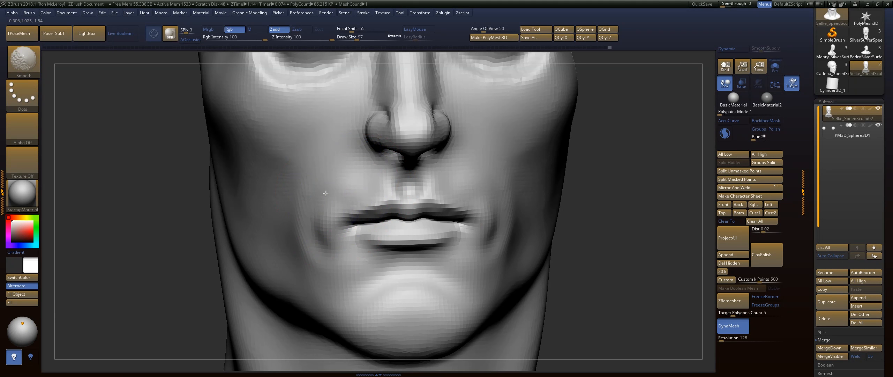
shift+drag(299, 252, 299, 223)
mouse_move(299, 215)
right_down()
mouse_move(377, 185)
mouse_move(352, 199)
right_up()
key(s)
mouse_move(381, 219)
mouse_down()
mouse_move(379, 211)
mouse_move(336, 215)
mouse_up()
Reshape the nostrils and nose base from below with the Move brush at draw size 54.
drag(500, 261, 483, 176)
key(b)
key(m)
key(v)
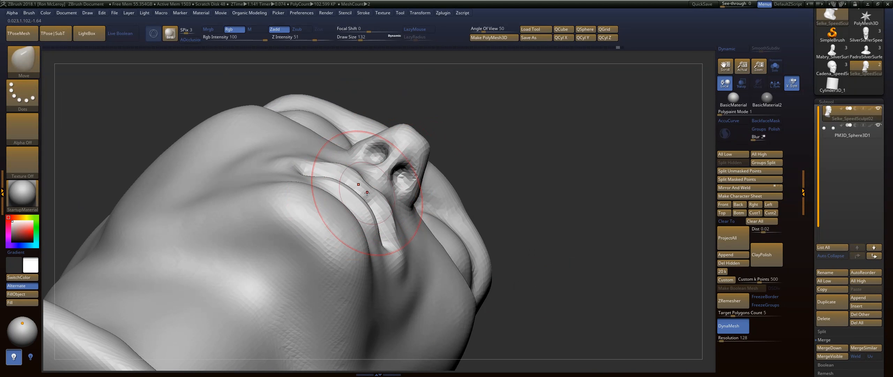
mouse_move(365, 193)
mouse_down()
mouse_move(391, 178)
mouse_move(399, 195)
mouse_up()
key(s)
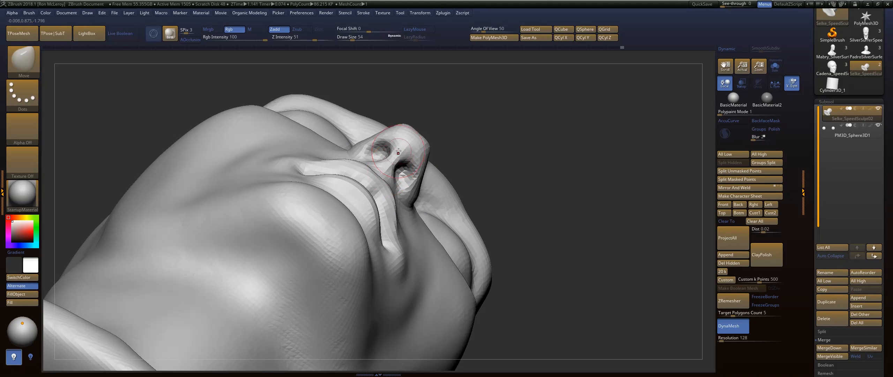
drag(407, 153, 412, 151)
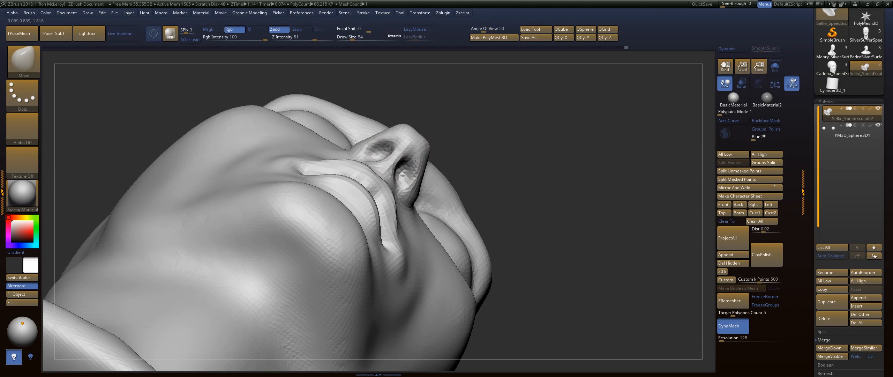
Curve the lips and mouth corners from below with the Move brush at draw sizes 172 and 108.
key(s)
drag(365, 170, 375, 172)
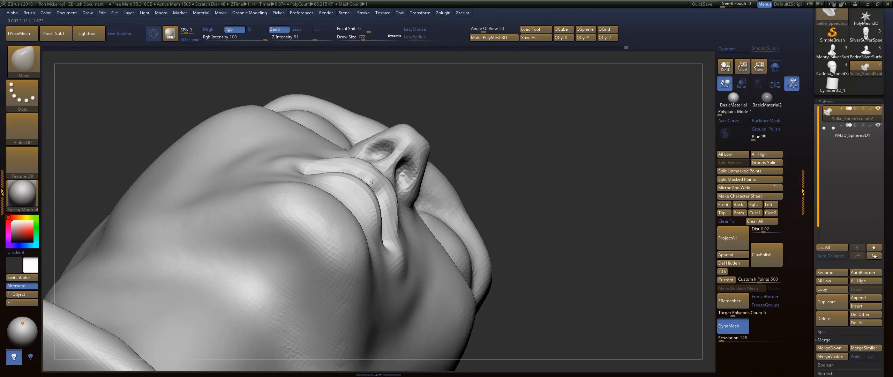
drag(303, 172, 302, 168)
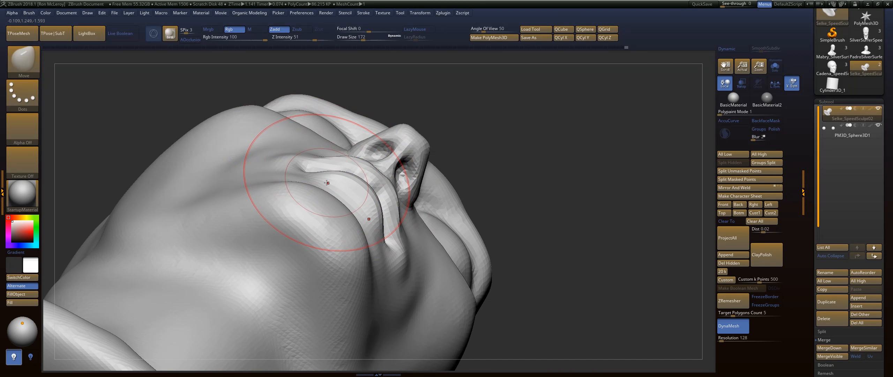
key(s)
drag(332, 179, 329, 180)
drag(330, 179, 358, 184)
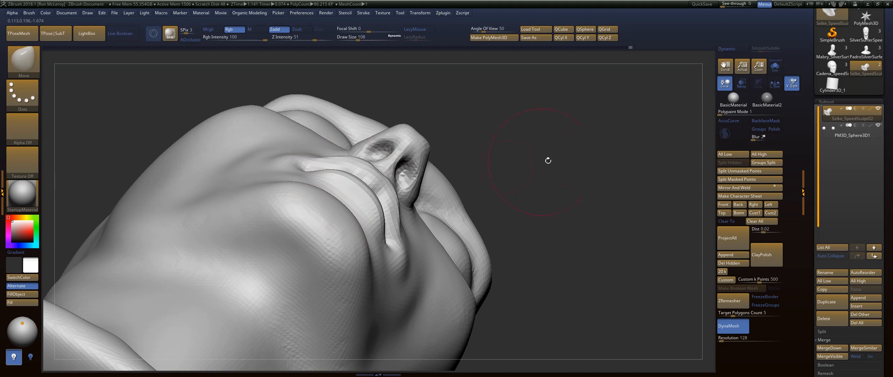
shift+drag(548, 160, 551, 199)
Refine the cheek beside the nose with the FormSoft brush at draw size 128 and smooth the temple ridge.
shift+drag(614, 193, 581, 189)
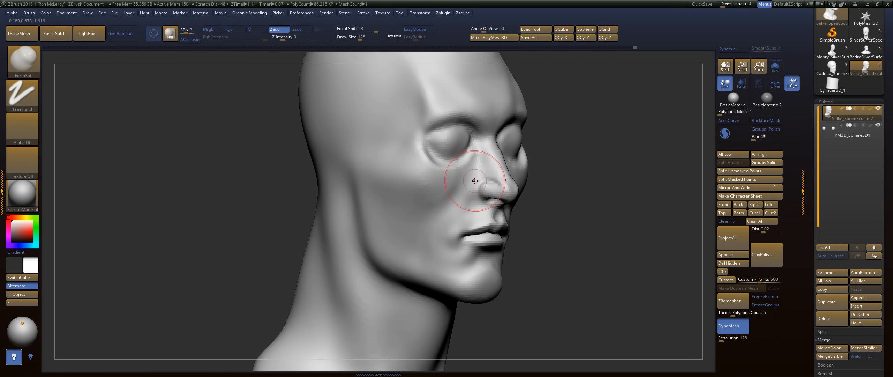
drag(545, 182, 572, 181)
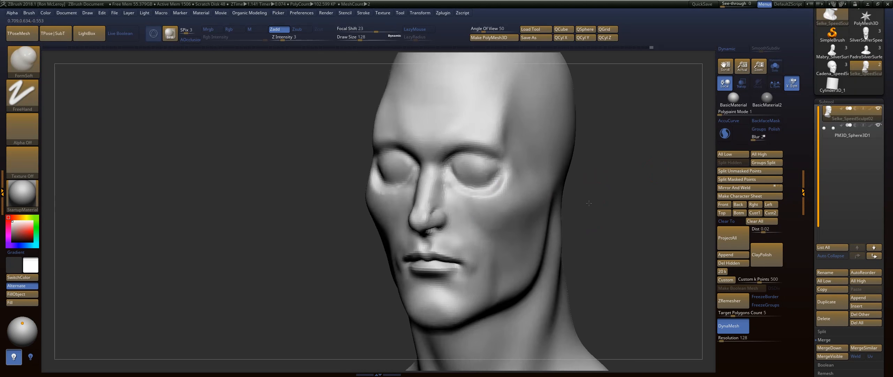
mouse_move(593, 174)
mouse_down()
mouse_move(468, 188)
mouse_move(461, 178)
mouse_move(471, 178)
mouse_up()
key(shift)
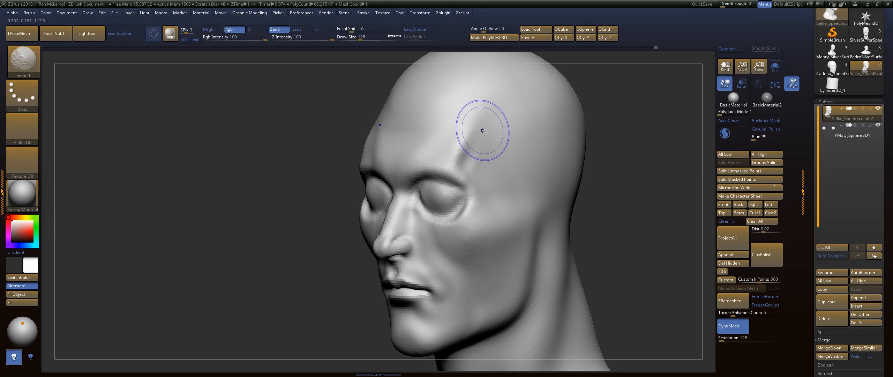
Build up the temple, cheek and jaw forms with the FormSoft brush at draw size 217.
alt+drag(638, 165, 609, 181)
key(s)
mouse_move(380, 159)
mouse_down()
mouse_move(429, 164)
mouse_move(408, 142)
mouse_up()
drag(335, 141, 565, 142)
drag(401, 164, 344, 181)
shift+drag(335, 224, 329, 272)
alt+drag(524, 258, 523, 180)
drag(353, 265, 397, 289)
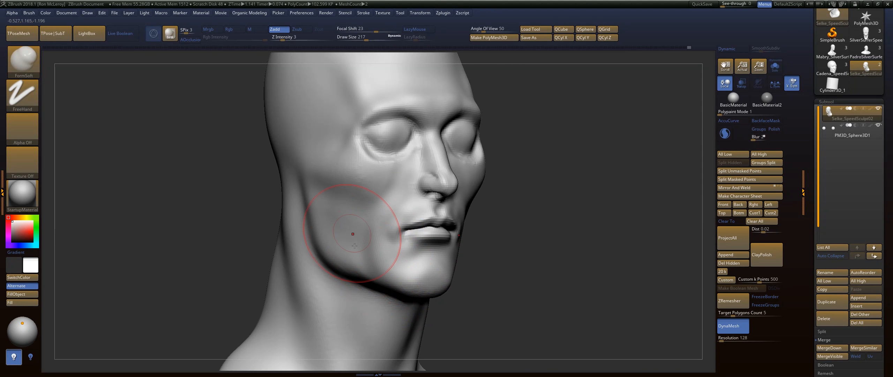
drag(354, 245, 325, 257)
mouse_move(331, 234)
mouse_down()
mouse_move(330, 254)
mouse_move(349, 260)
mouse_up()
Adjust the top of the skull in profile with the Move brush at draw size 372, then enlarge the brush to 668.
key(f)
drag(527, 183, 528, 183)
alt+drag(532, 134, 522, 188)
shift+drag(521, 188, 546, 187)
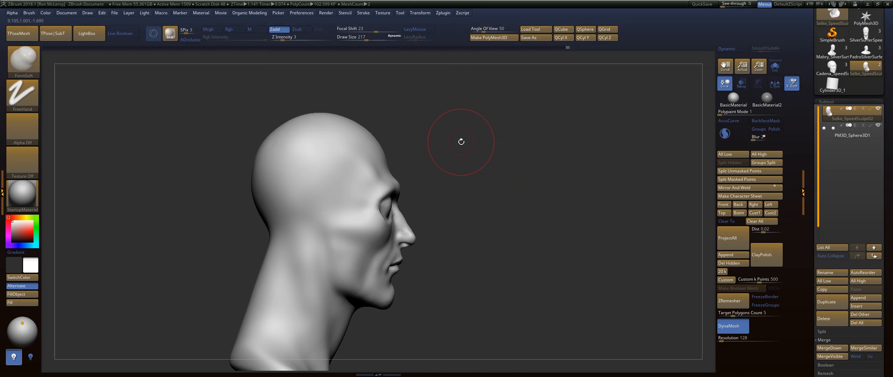
key(b)
key(m)
key(v)
key(s)
click(399, 104)
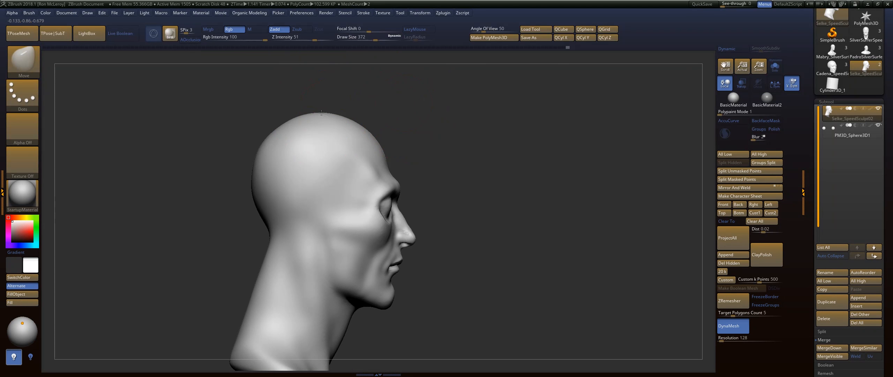
drag(422, 136, 451, 135)
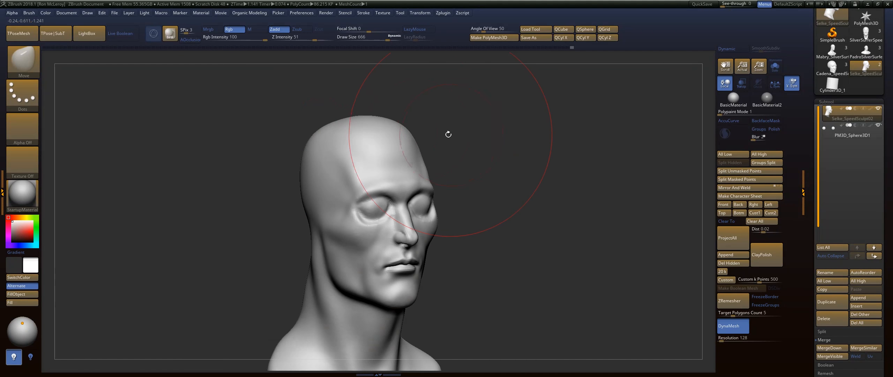
Build up the side of the forehead and the cheek with the FormSoft brush at draw size 351.
key(b)
key(f)
key(s)
key(d)
click(460, 122)
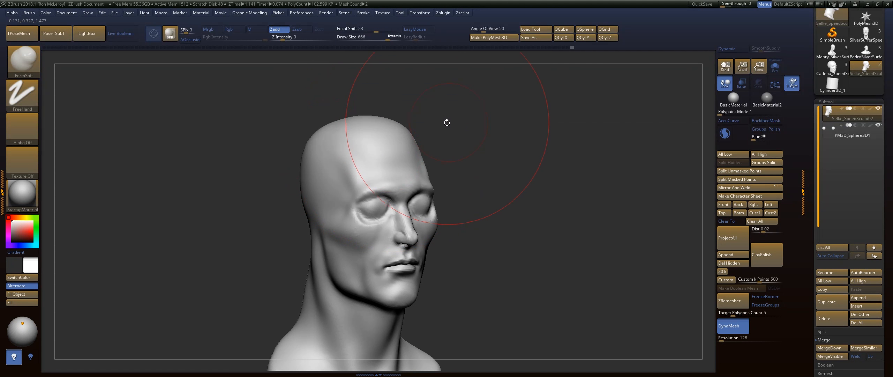
key(b)
key(f)
key(s)
key(s)
mouse_move(406, 152)
mouse_down()
mouse_move(394, 151)
mouse_move(394, 165)
mouse_move(403, 153)
mouse_up()
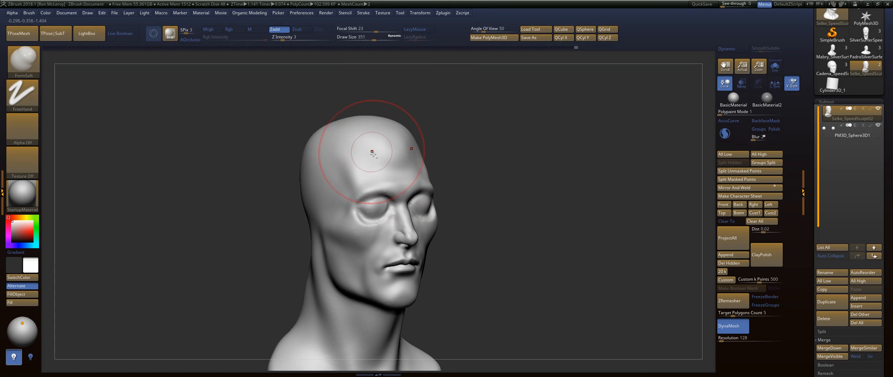
drag(489, 185, 399, 155)
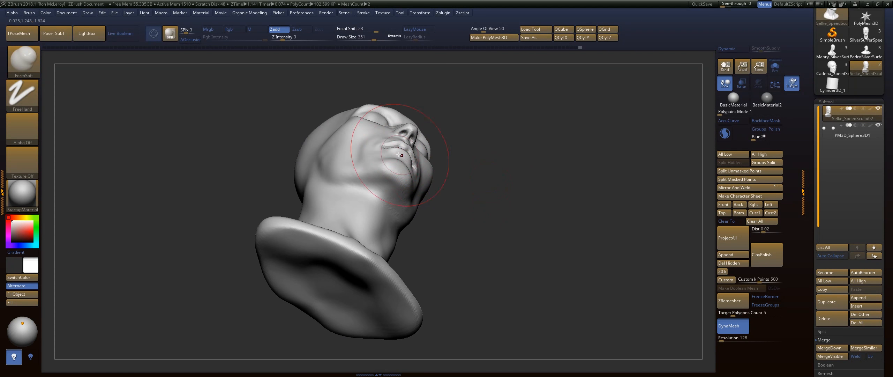
mouse_move(328, 166)
mouse_down()
mouse_move(334, 177)
mouse_move(324, 159)
mouse_up()
mouse_move(524, 151)
mouse_down()
mouse_move(513, 167)
mouse_move(497, 159)
mouse_move(511, 156)
mouse_up()
Refine the cheek and jaw with the Move and FormSoft brushes at draw size 207, smoothing the surface.
key(b)
key(m)
key(v)
key(s)
drag(484, 178, 476, 179)
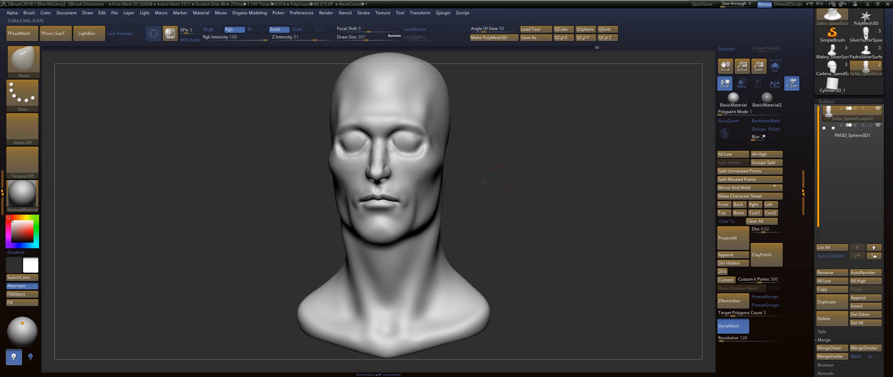
key(b)
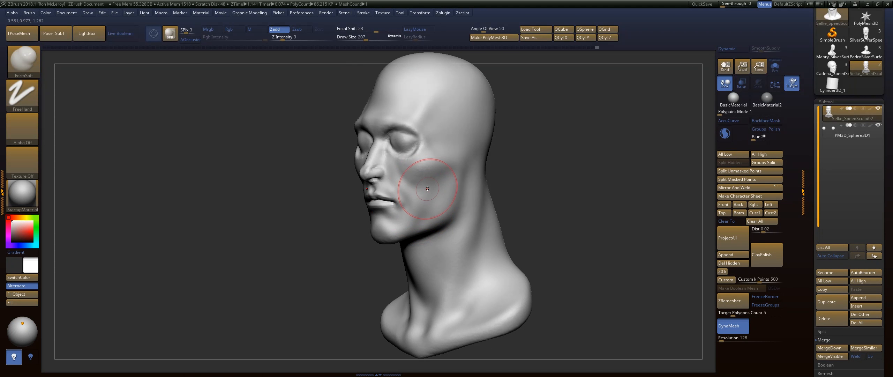
key(shift)
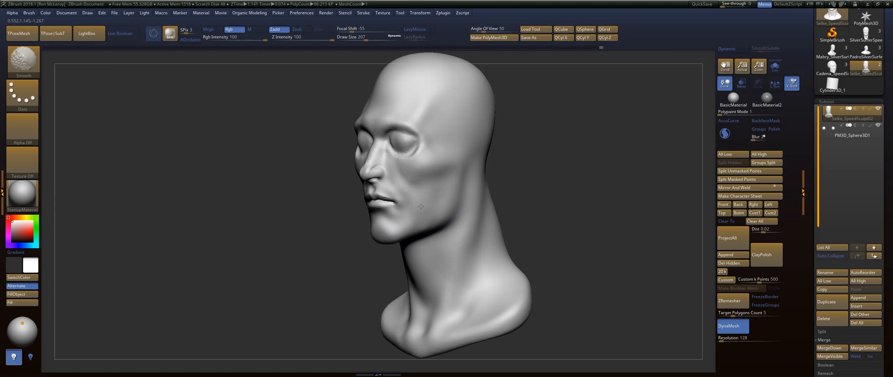
drag(534, 168, 495, 171)
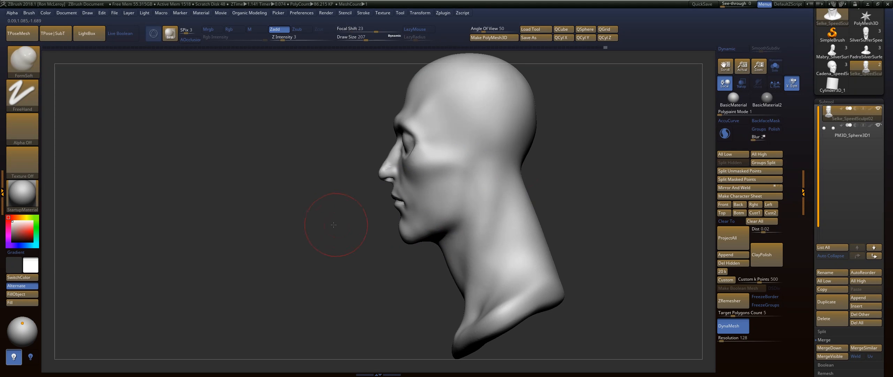
Rework the fold between the nose and mouth corner with the FormSoft brush at draw size 116 and smooth it.
mouse_move(335, 224)
alt+mouse_down()
mouse_move(323, 229)
mouse_move(357, 245)
mouse_move(405, 201)
alt+mouse_up()
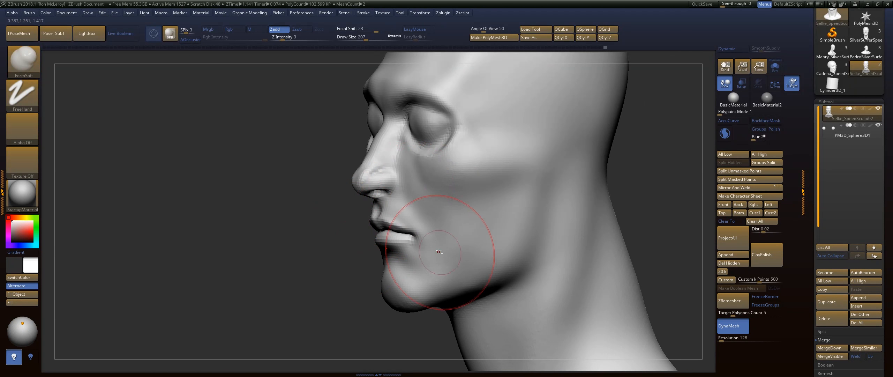
key(ctrl+z)
key(s)
drag(415, 181, 407, 182)
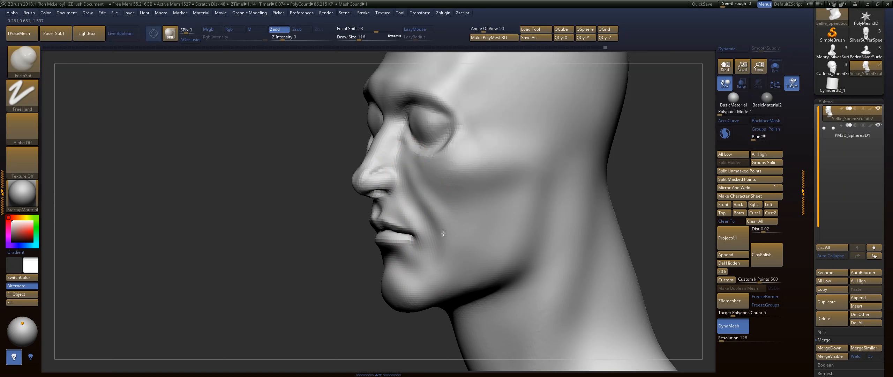
key(shift)
drag(438, 263, 425, 236)
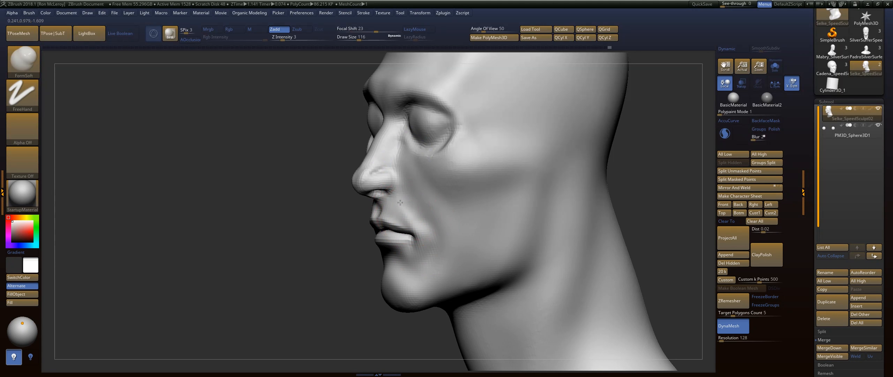
key(shift)
Build up the cheek from the cheekbone down to the jaw with the FormSoft brush at draw size 136 and smooth it.
drag(324, 266, 415, 264)
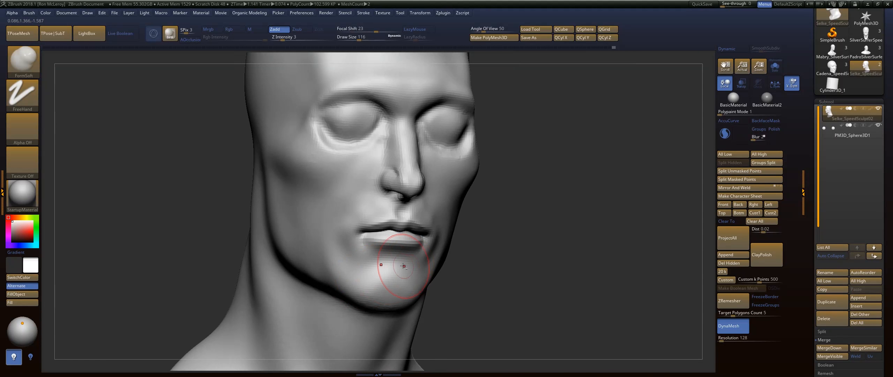
drag(478, 228, 476, 209)
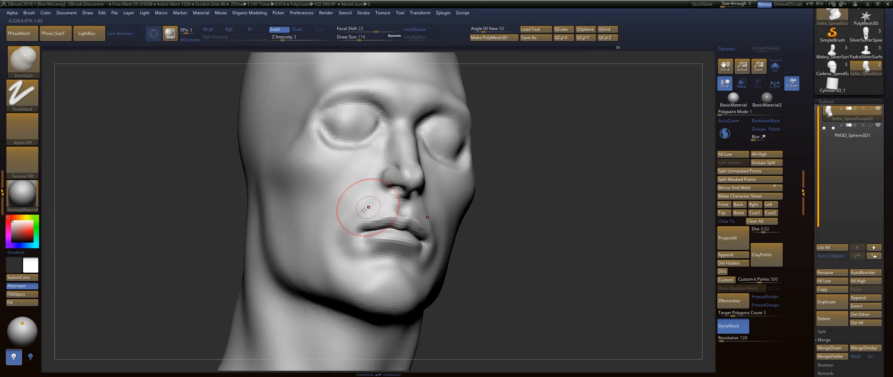
key(s)
drag(371, 199, 378, 199)
drag(490, 160, 532, 157)
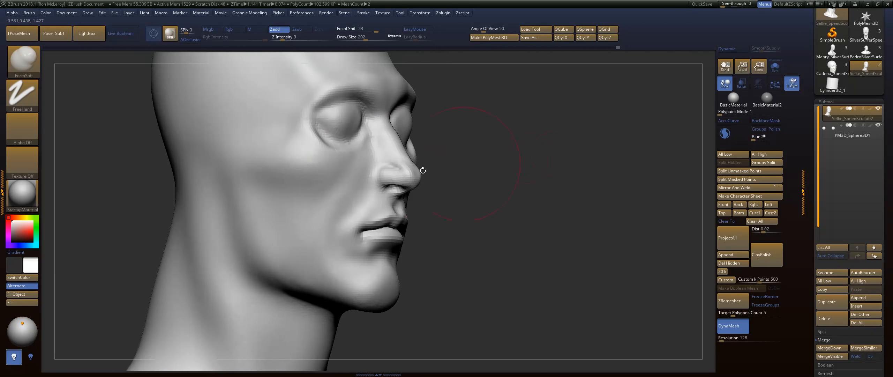
key(s)
drag(372, 174, 366, 173)
drag(369, 149, 327, 228)
drag(327, 260, 327, 273)
drag(329, 220, 327, 290)
shift+drag(319, 209, 314, 245)
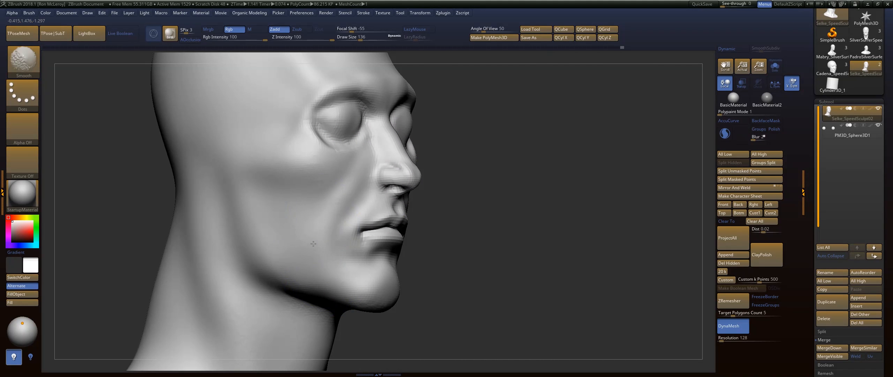
Compare the head from two three-quarter angles using a canvas snapshot, then clear the snapshot.
mouse_move(439, 289)
mouse_down()
mouse_move(481, 201)
mouse_move(479, 160)
mouse_move(488, 174)
mouse_move(506, 153)
mouse_move(530, 209)
mouse_move(536, 186)
mouse_move(562, 201)
mouse_move(546, 198)
mouse_move(584, 198)
mouse_move(626, 226)
mouse_move(603, 214)
mouse_move(455, 207)
mouse_move(581, 151)
mouse_move(536, 162)
mouse_move(566, 160)
mouse_up()
key(shift+s)
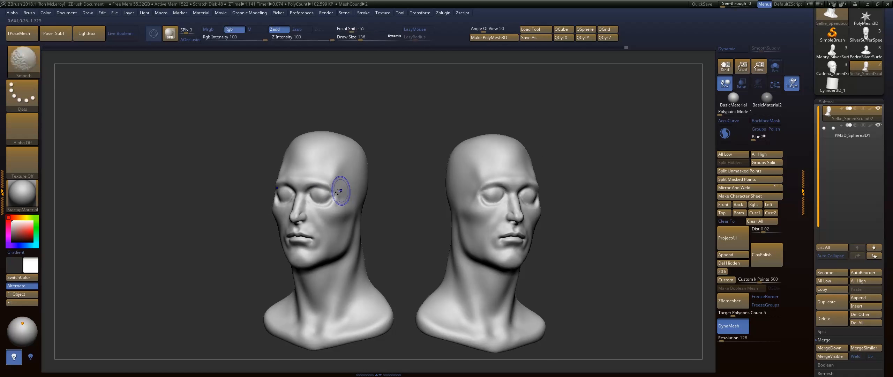
shift+drag(399, 193, 520, 243)
key(ctrl+n)
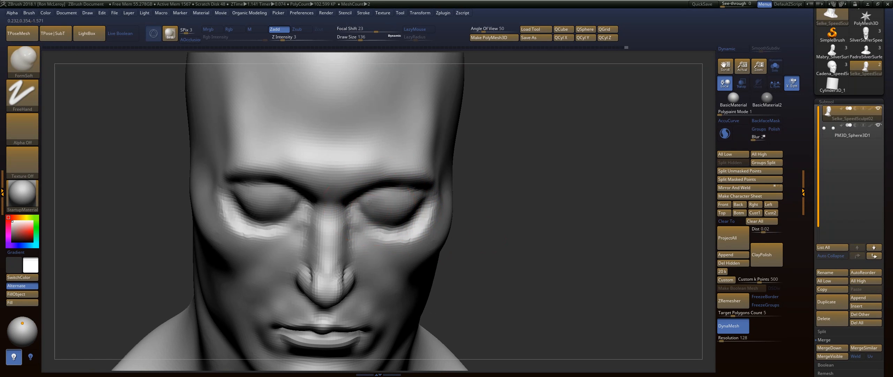
Shape the eyelid openings around the eyeballs.
alt+drag(365, 203, 360, 201)
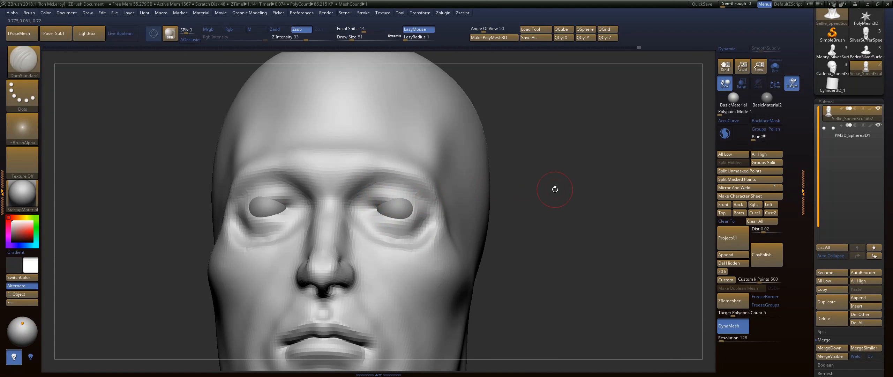
drag(555, 189, 579, 188)
Reposition the PM3D_Sphere3D1 eyeballs with the gizmo in transparent display, then return to the opaque head subtool.
click(857, 137)
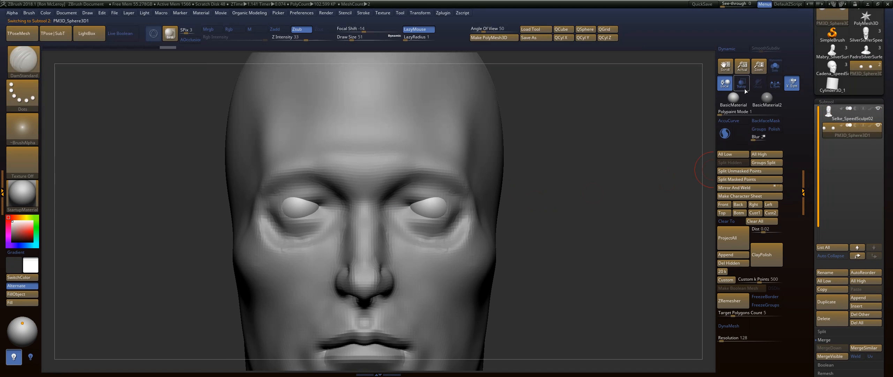
click(741, 83)
key(w)
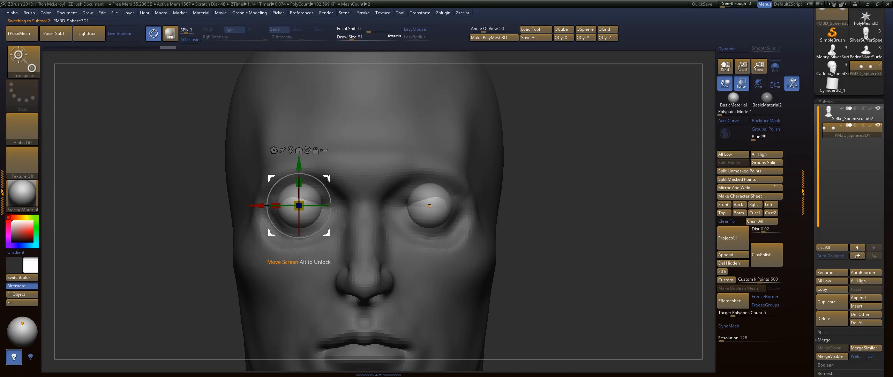
drag(329, 178, 333, 180)
key(q)
drag(523, 161, 568, 144)
click(850, 119)
click(741, 84)
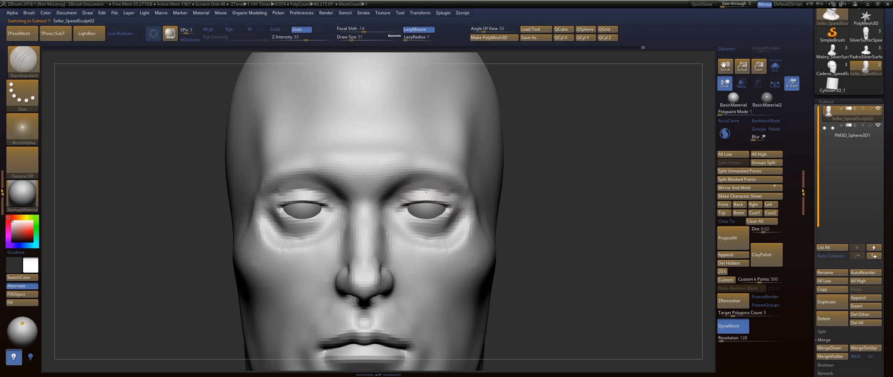
Carve the eyelid edges and creases with the DamStandard brush at draw size 51 and smooth them.
mouse_move(401, 205)
mouse_down()
mouse_move(445, 200)
mouse_move(459, 211)
mouse_move(447, 215)
mouse_up()
drag(524, 198, 433, 231)
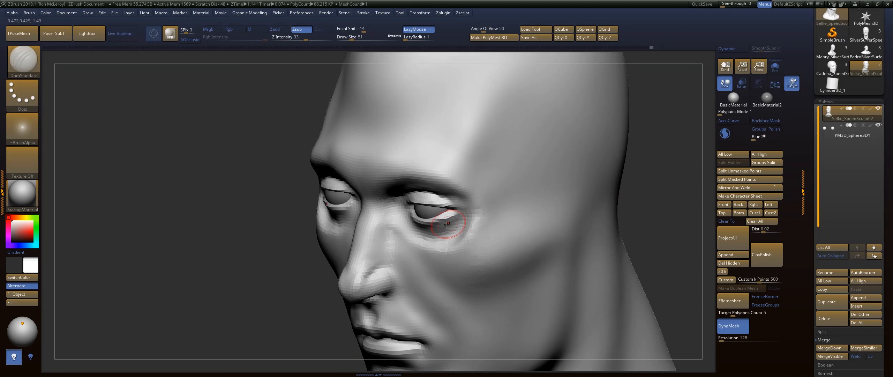
key(shift)
drag(650, 170, 656, 180)
Fill out the area below the eye with the FormSoft brush at draw size 80.
key(b)
key(f)
key(s)
key(s)
mouse_move(447, 230)
mouse_down()
mouse_move(411, 237)
mouse_move(449, 235)
mouse_move(479, 215)
mouse_move(468, 249)
mouse_up()
mouse_move(590, 230)
mouse_down()
mouse_move(308, 236)
mouse_move(390, 169)
mouse_up()
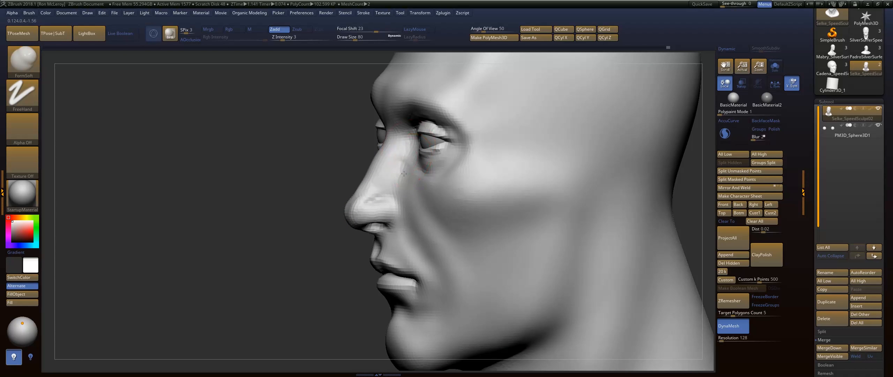
Define the eyelid creases with the DamStandard brush.
key(b)
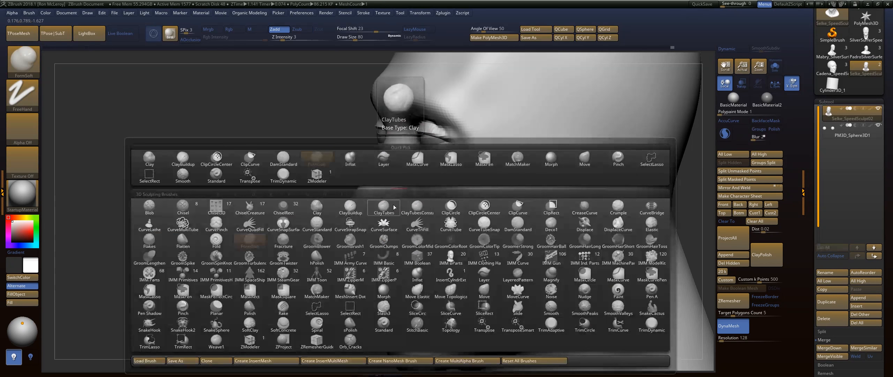
key(d)
key(s)
drag(290, 256, 369, 237)
mouse_move(517, 164)
alt+mouse_down()
mouse_move(514, 136)
mouse_move(532, 170)
mouse_move(519, 190)
alt+mouse_up()
Adjust the eyelid shape from the front and below with the Move brush at draw sizes 80 and 128.
key(b)
key(m)
key(v)
drag(427, 206, 427, 216)
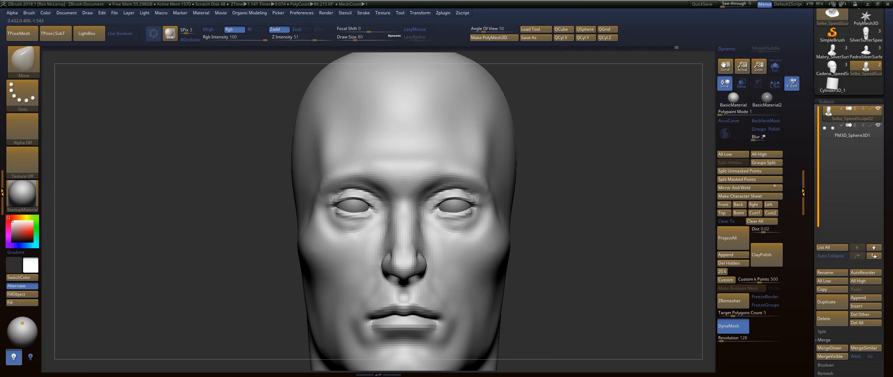
drag(468, 214, 469, 212)
mouse_move(539, 205)
mouse_down()
mouse_move(539, 250)
mouse_move(512, 201)
mouse_move(516, 159)
mouse_move(526, 163)
mouse_up()
key(s)
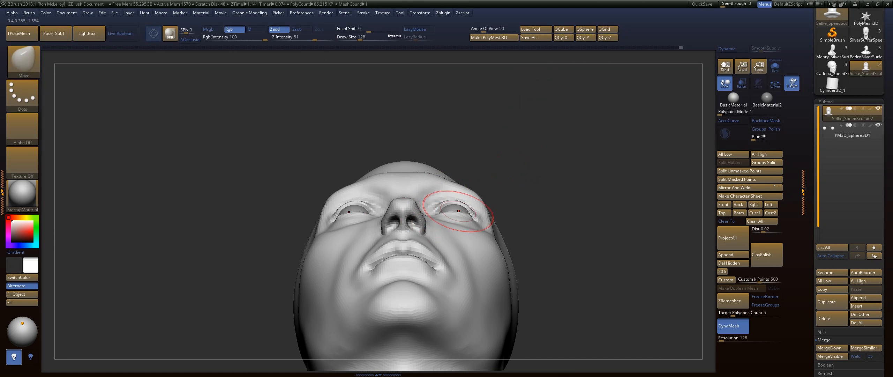
Adjust the sides of the face and jaw from below with the Move brush at draw size 299.
alt+drag(562, 209, 576, 191)
key(s)
drag(575, 191, 590, 191)
drag(522, 296, 516, 296)
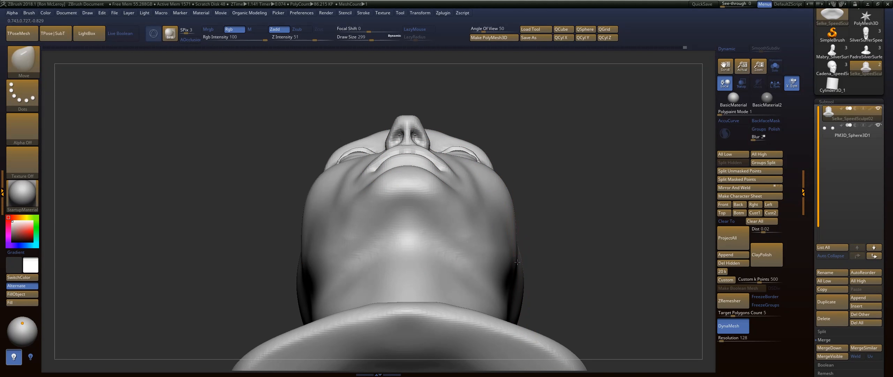
drag(511, 197, 502, 199)
Reshape the sides of the skull with the Move brush at draw size 379 and smooth the contour.
mouse_move(258, 139)
mouse_down()
mouse_move(289, 202)
mouse_move(279, 203)
mouse_up()
alt+drag(286, 174, 296, 181)
drag(513, 151, 530, 150)
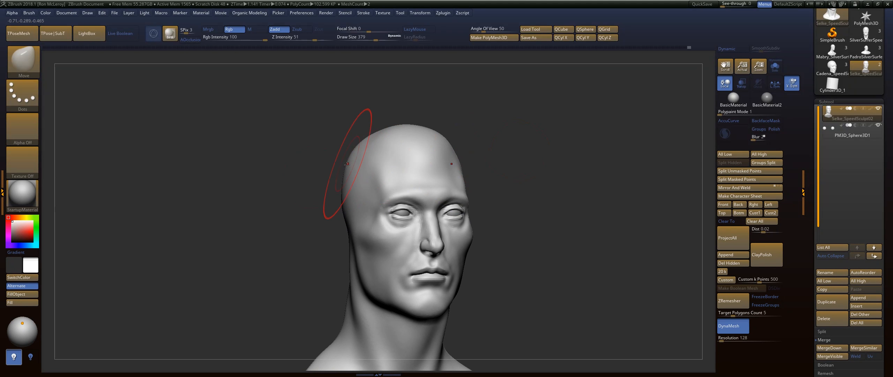
mouse_move(282, 168)
mouse_down()
mouse_move(511, 163)
mouse_move(538, 182)
mouse_move(530, 178)
mouse_up()
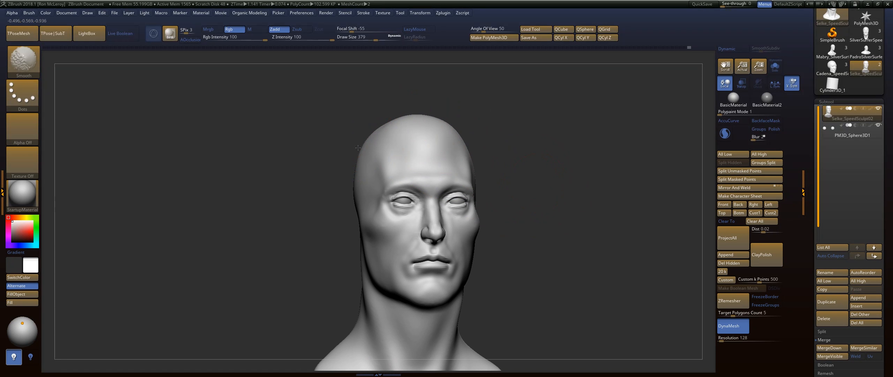
alt+drag(347, 261, 340, 209)
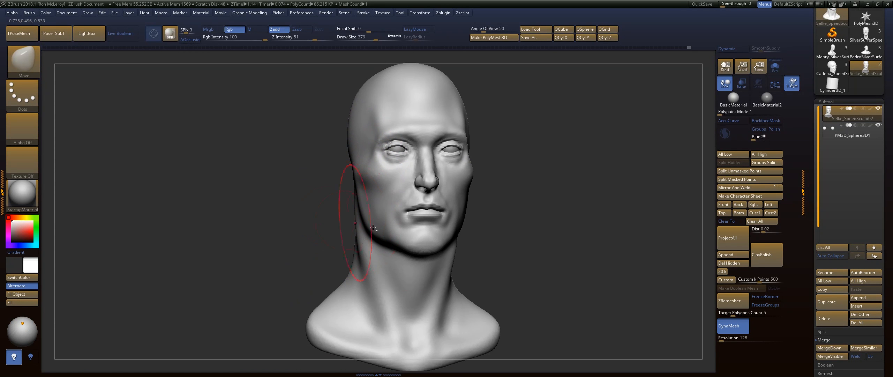
Adjust the jawline with the Move brush at draw size 158 and smooth the cheek.
key(s)
drag(412, 241, 399, 242)
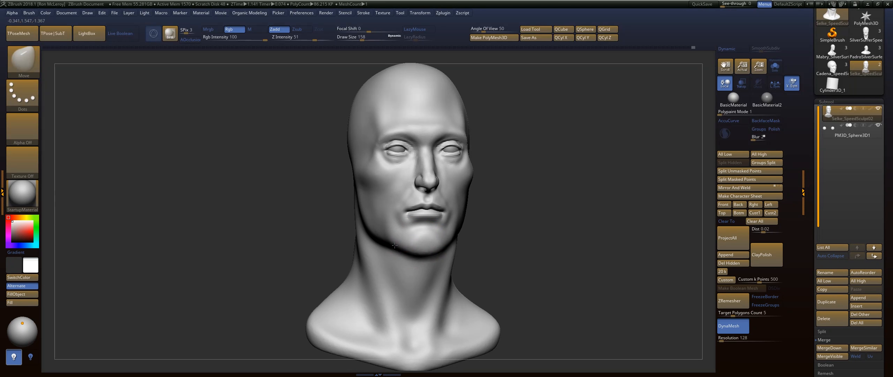
key(shift)
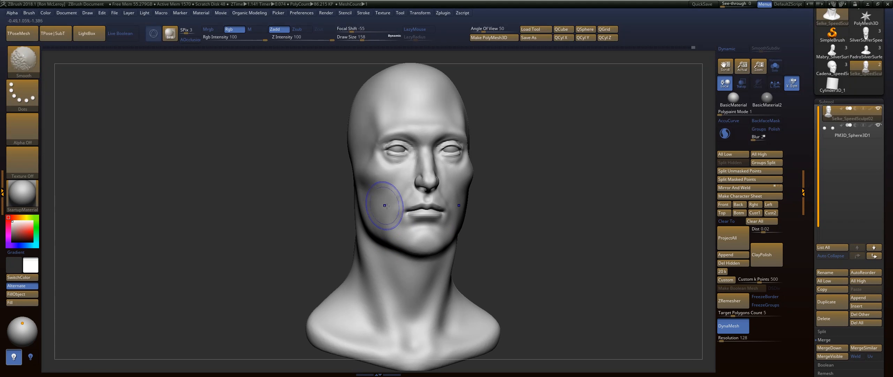
Refine the facial creases with the DamStandard brush at draw size 158.
mouse_move(506, 175)
mouse_down()
mouse_move(554, 168)
mouse_move(314, 174)
mouse_up()
key(b)
key(d)
key(s)
drag(450, 220, 448, 192)
mouse_move(349, 189)
mouse_down()
mouse_move(562, 192)
mouse_move(533, 187)
mouse_move(554, 196)
mouse_move(536, 197)
mouse_move(576, 208)
mouse_move(437, 220)
mouse_move(443, 223)
mouse_move(612, 221)
mouse_move(613, 228)
mouse_move(631, 220)
mouse_move(455, 218)
mouse_up()
Duplicate the head subtool and leave a canvas snapshot beside the live model.
key(ctrl+shift+d)
key(shift+s)
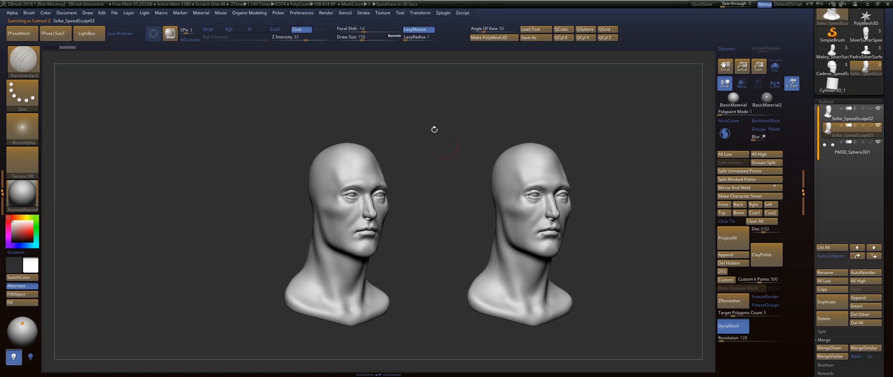
Restore an earlier undo-history state of the Selke_SpeedSculpt02 subtool and show it next to the snapshot.
click(845, 119)
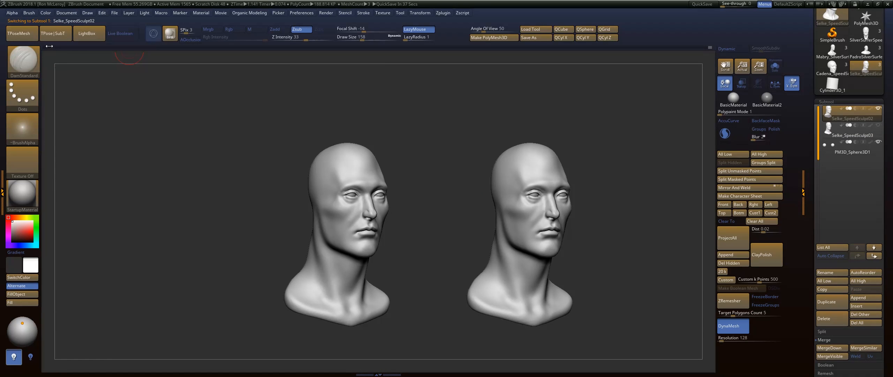
click(101, 47)
click(878, 109)
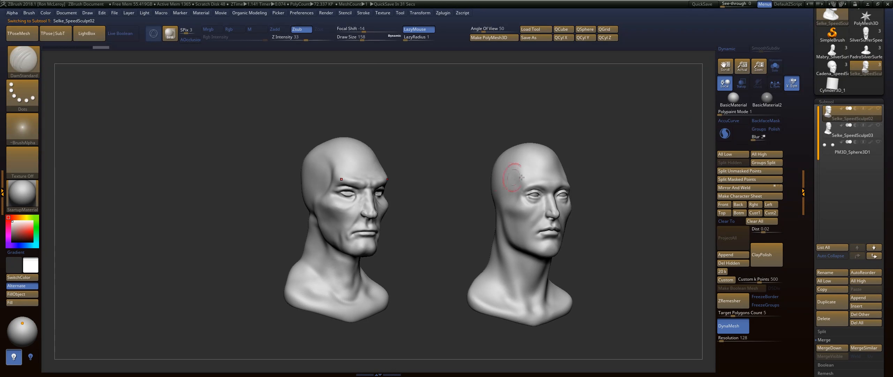